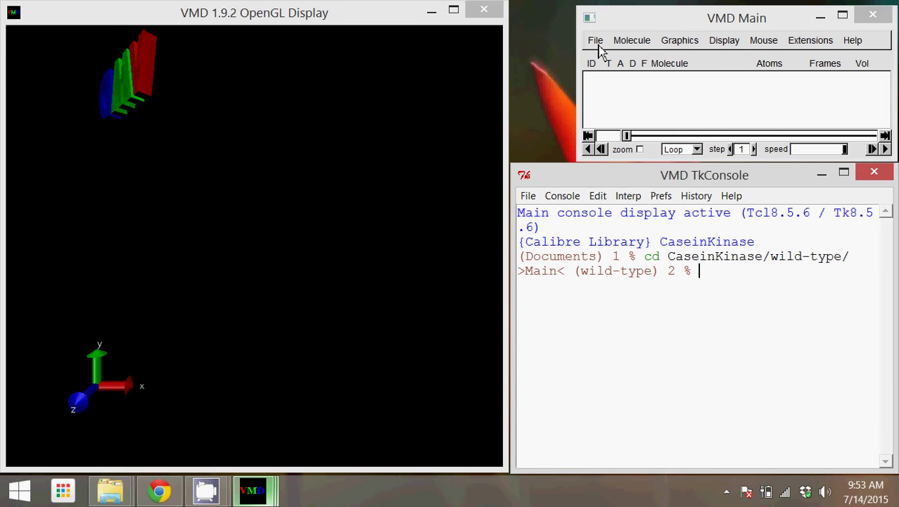
# Load csn_wb.psf from the wild-type folder as a new VMD molecule with 14408 atoms
pyautogui.click(596, 42)
pyautogui.click(602, 57)
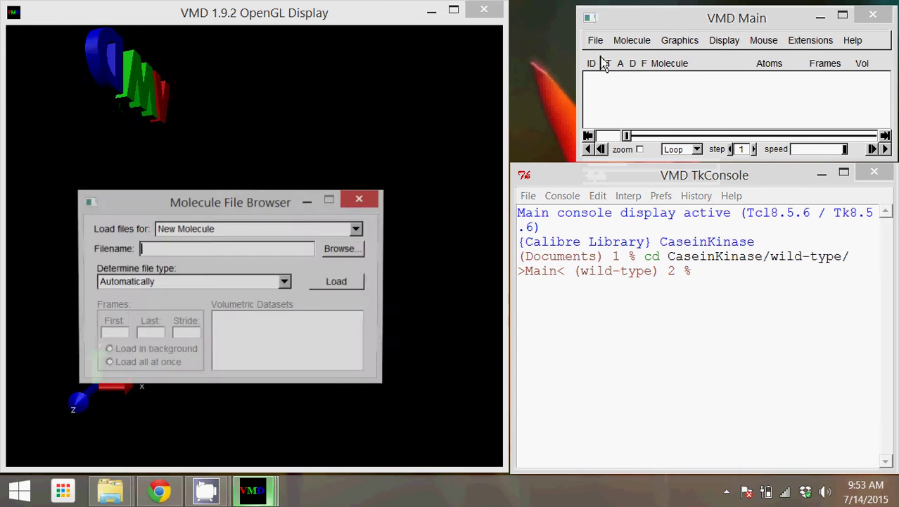
pyautogui.click(352, 252)
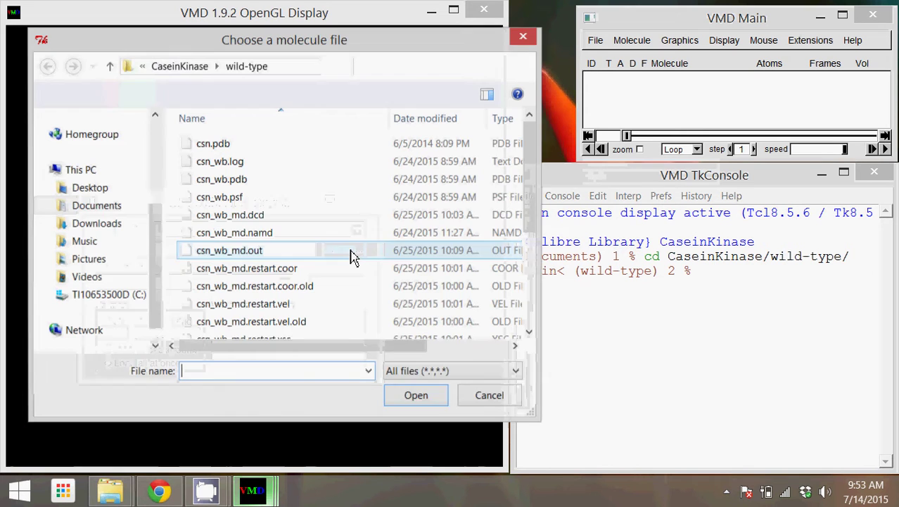
pyautogui.click(237, 198)
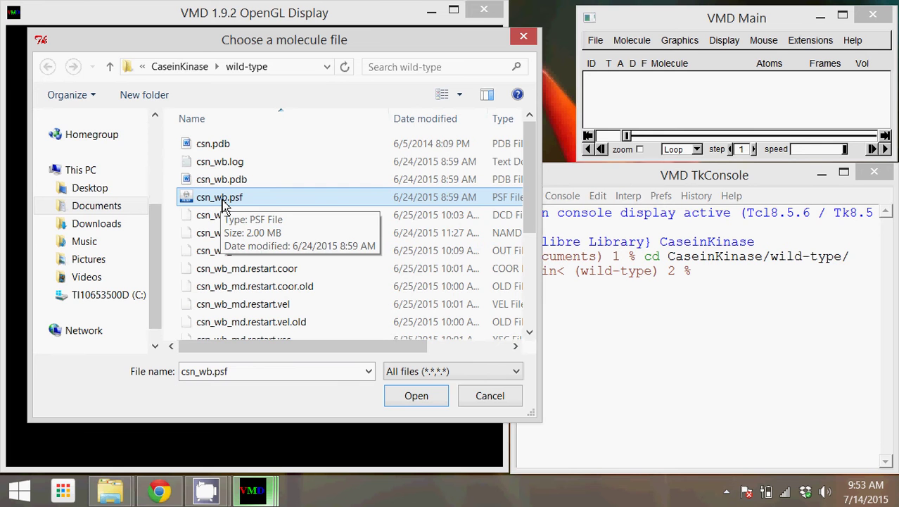
pyautogui.doubleClick(223, 201)
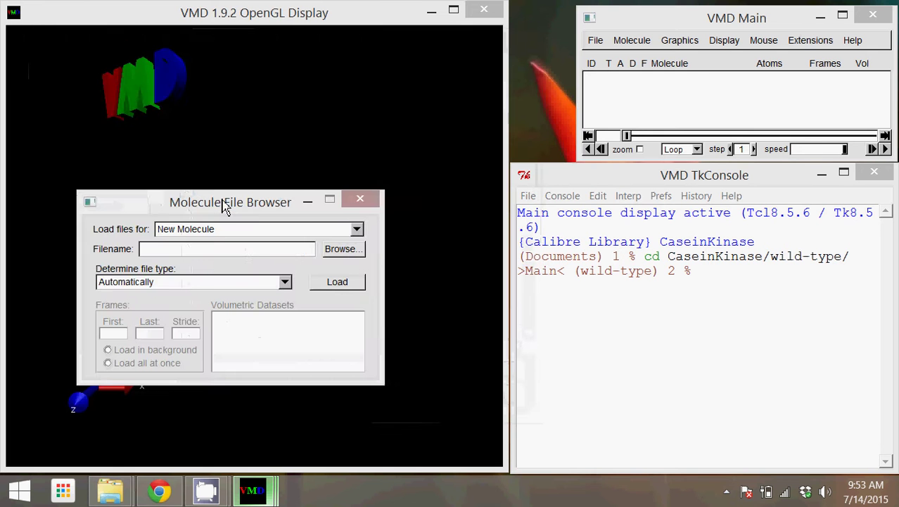
pyautogui.click(356, 285)
# Load the csn_wb_md.dcd trajectory into csn_wb.psf with last frame 2500, then close the file browser
pyautogui.click(345, 250)
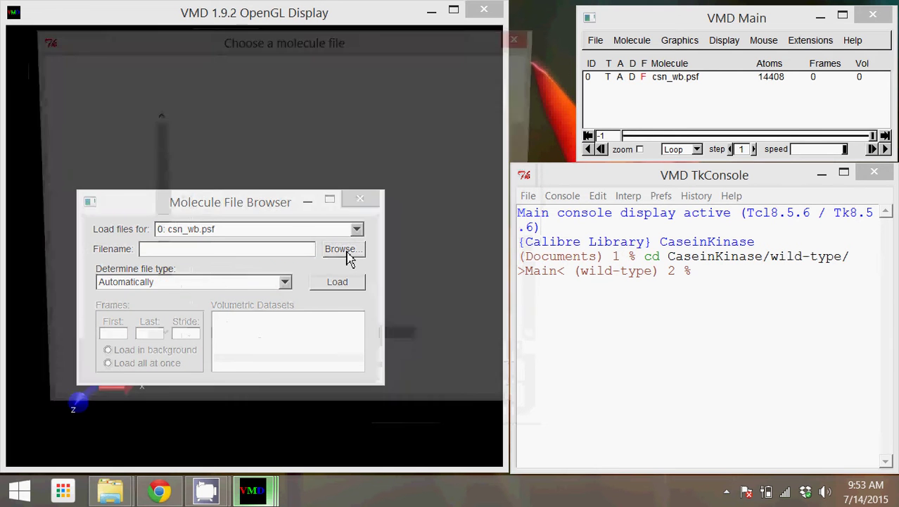
pyautogui.click(214, 219)
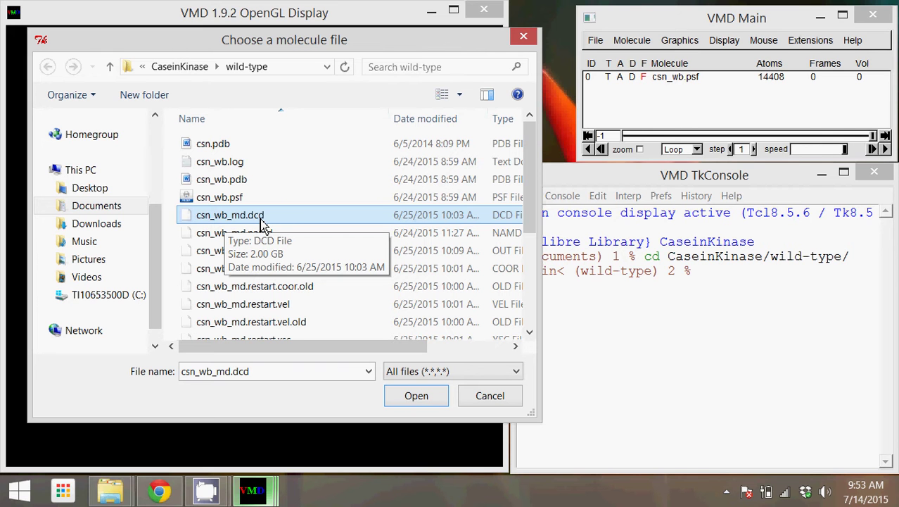
pyautogui.click(416, 397)
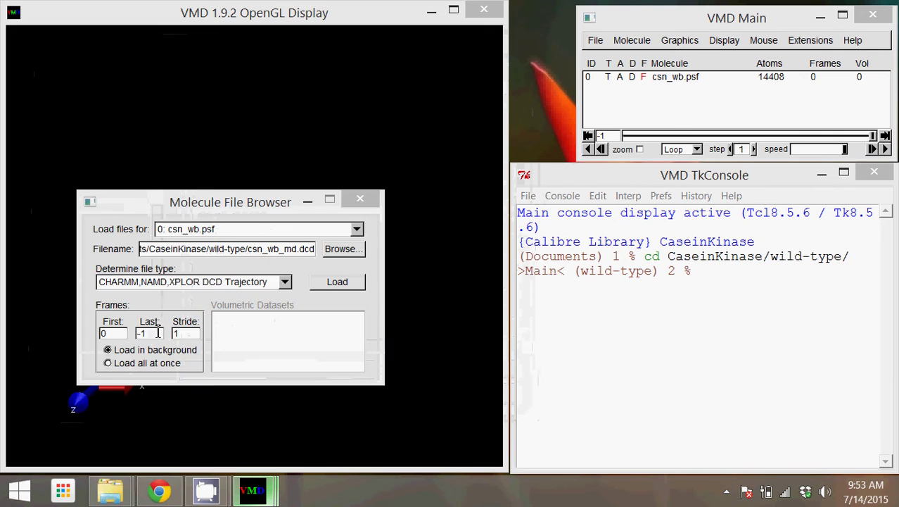
pyautogui.moveTo(158, 333); pyautogui.dragTo(114, 333)
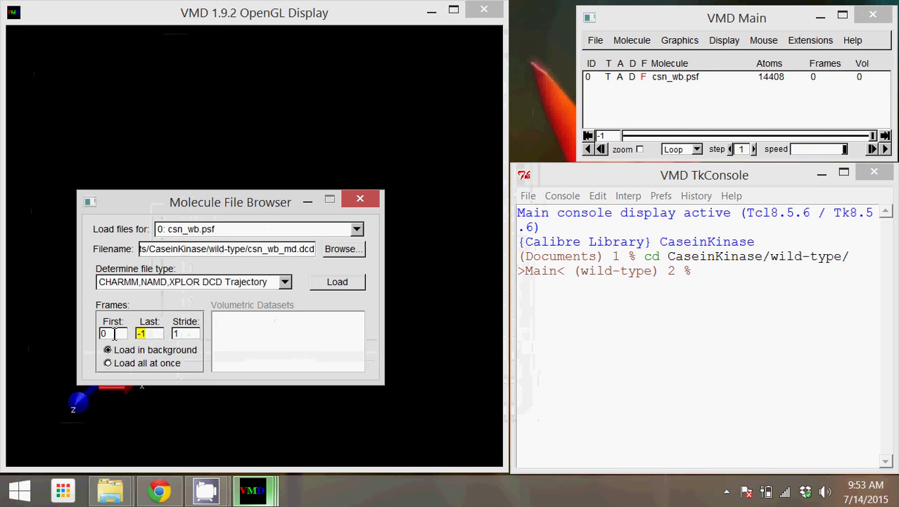
pyautogui.write('2500')
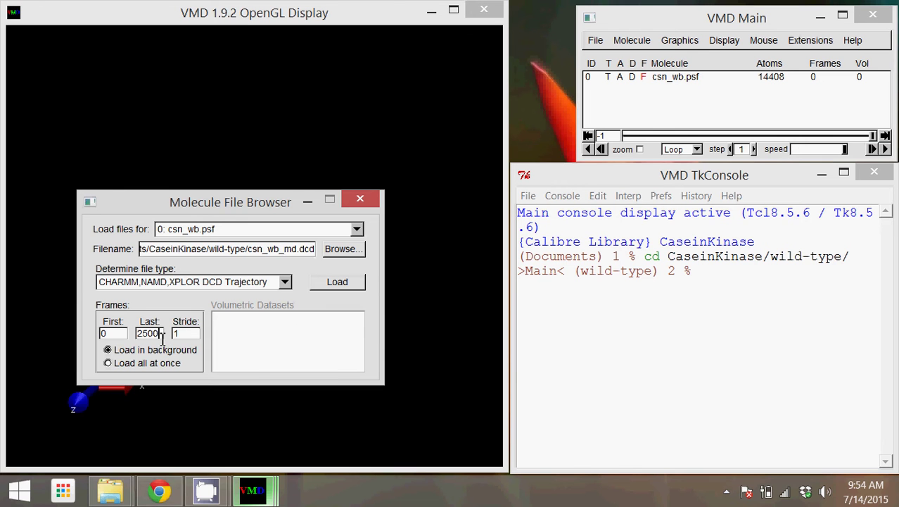
pyautogui.click(343, 286)
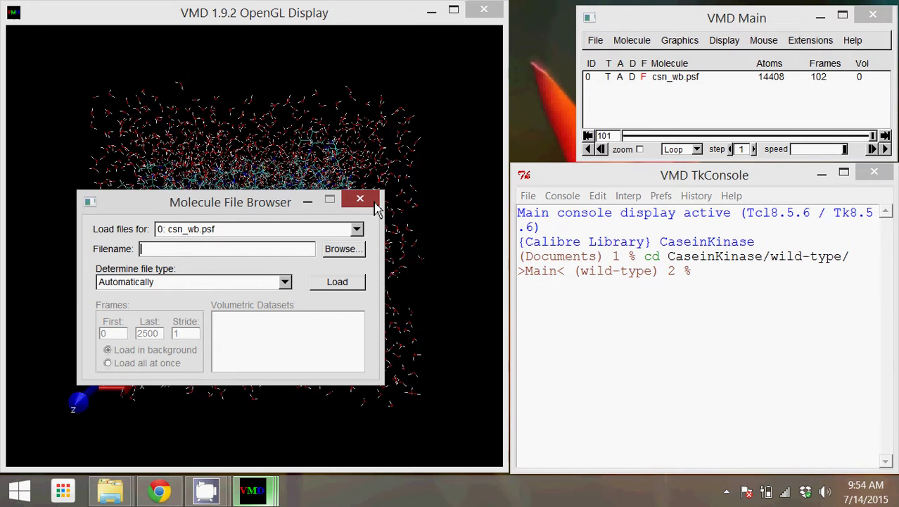
pyautogui.click(373, 203)
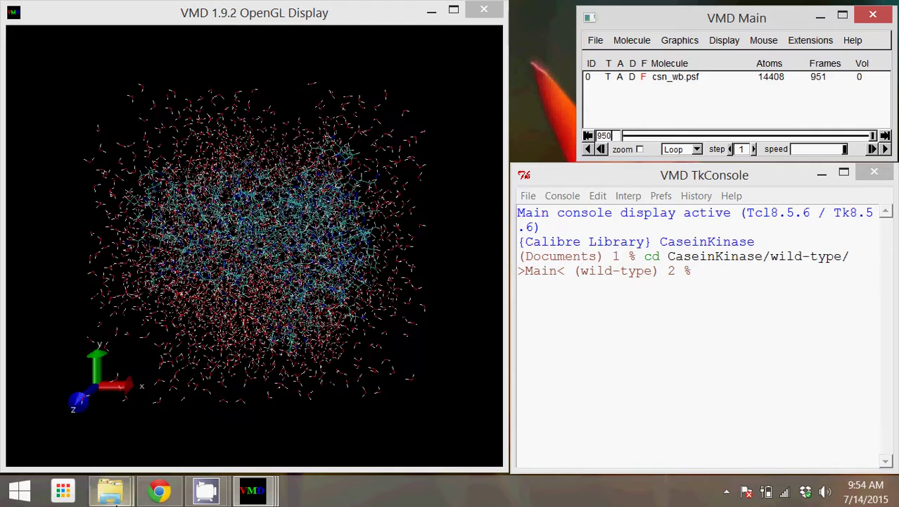
# Look through the wild-type files, select distance.tcl in CaseinKinase, and minimize Explorer
pyautogui.moveTo(110, 493)
pyautogui.click(125, 431)
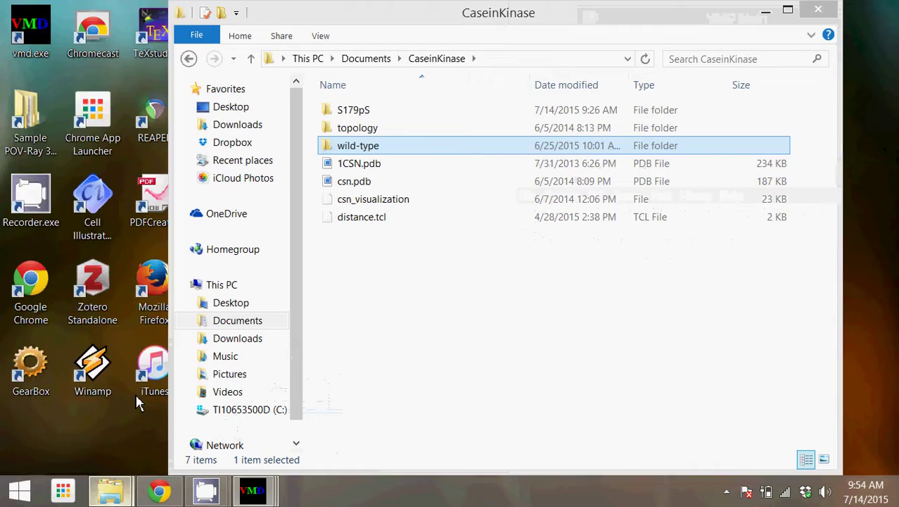
pyautogui.doubleClick(376, 149)
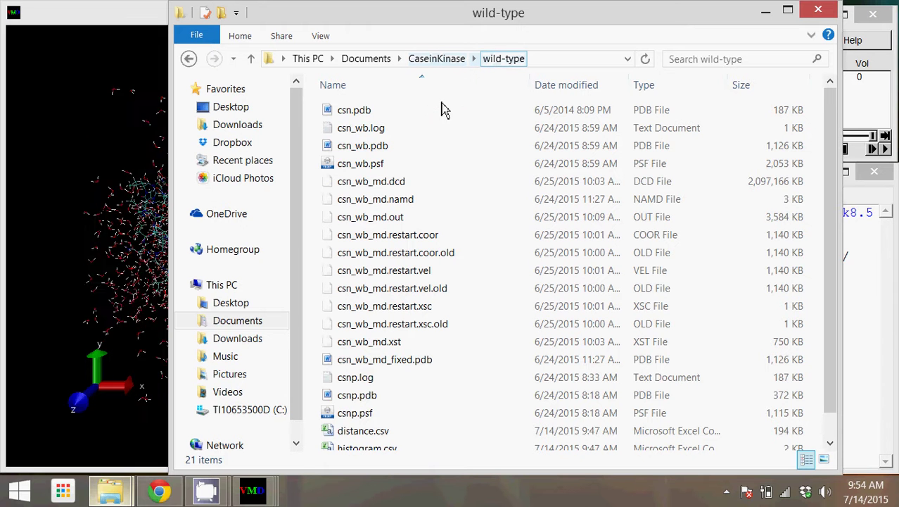
pyautogui.click(366, 180)
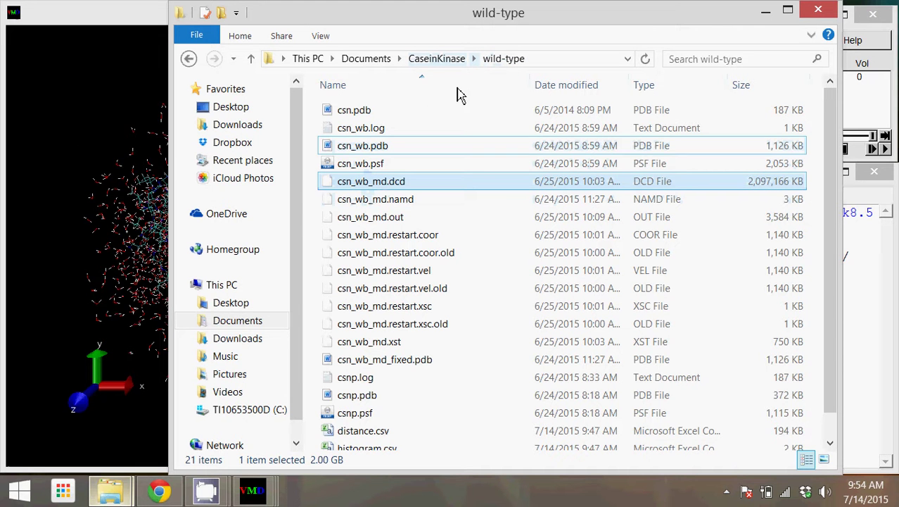
pyautogui.click(450, 62)
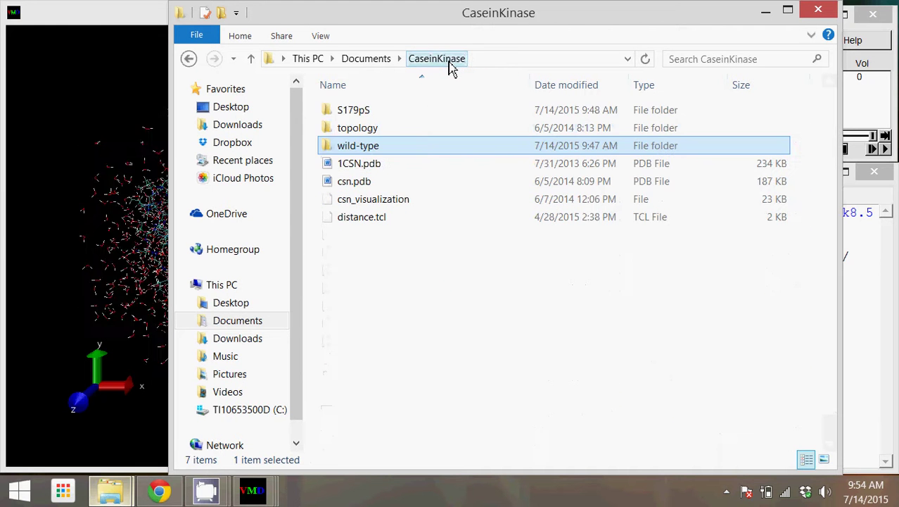
pyautogui.click(355, 223)
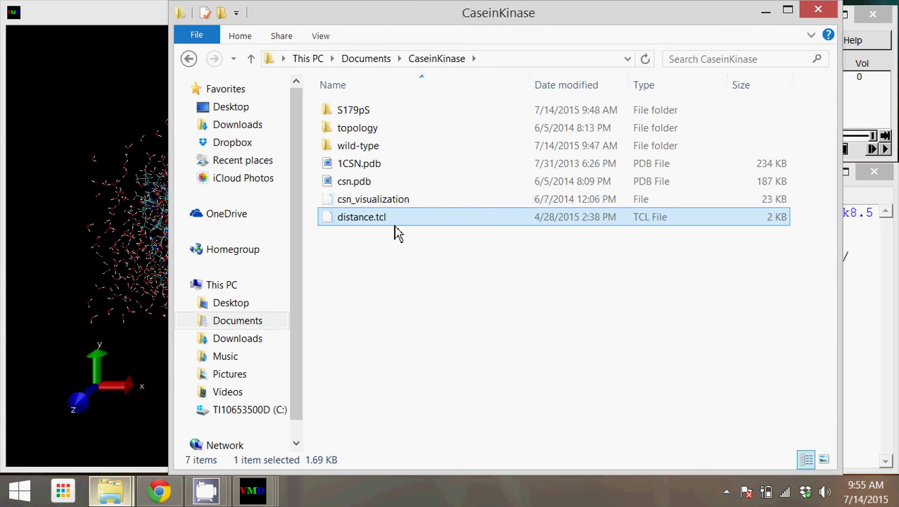
pyautogui.click(765, 10)
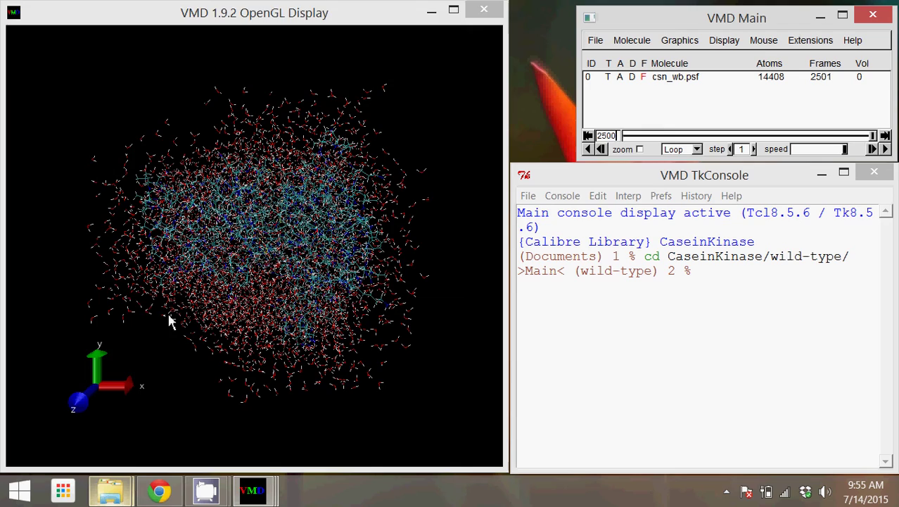
# Rotate the solvated csn_wb.psf system to view the trajectory from several sides
pyautogui.moveTo(169, 321); pyautogui.dragTo(180, 300)
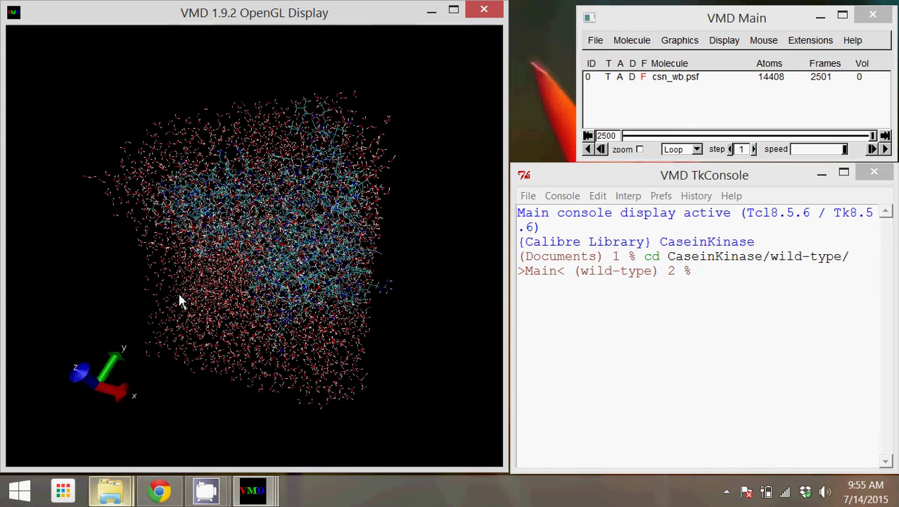
pyautogui.moveTo(163, 262); pyautogui.dragTo(156, 285)
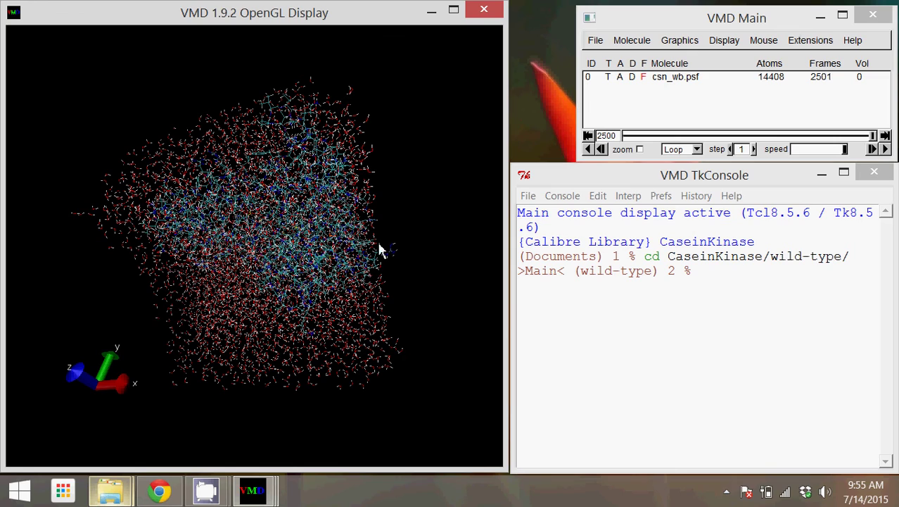
pyautogui.moveTo(114, 289); pyautogui.dragTo(97, 301)
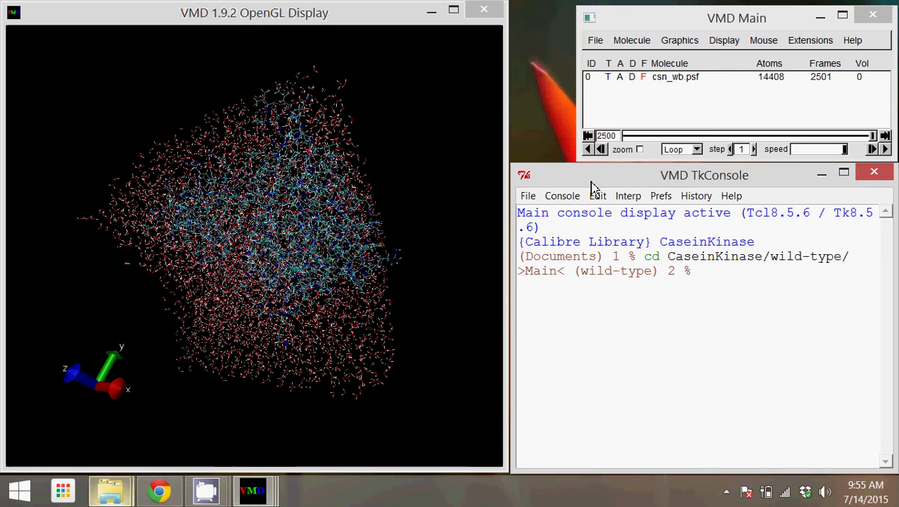
# Run 'source ../distance.tcl' in the VMD console to load the distance script
pyautogui.write('so')
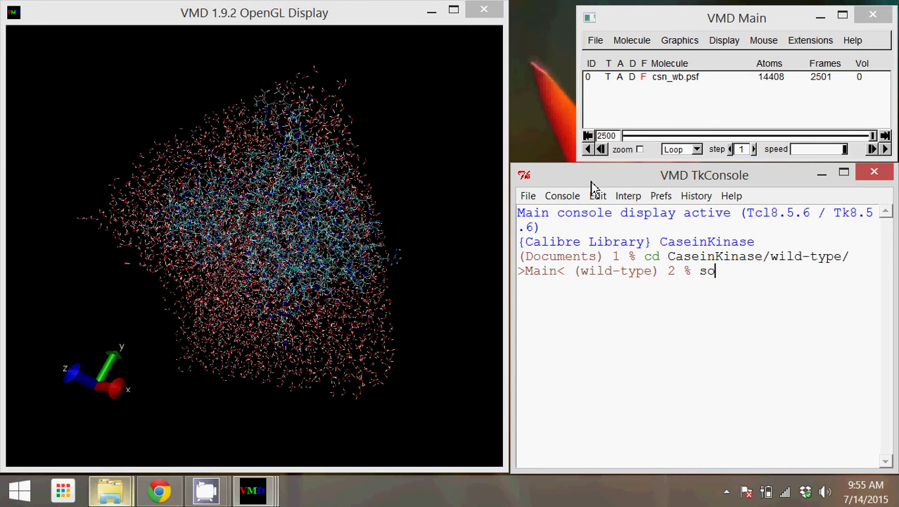
pyautogui.write('urce distance')
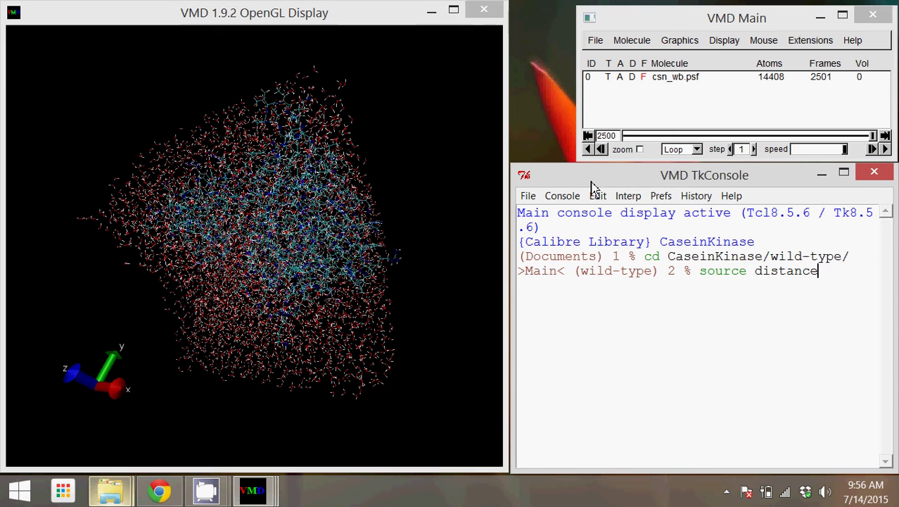
pyautogui.write('.tcl')
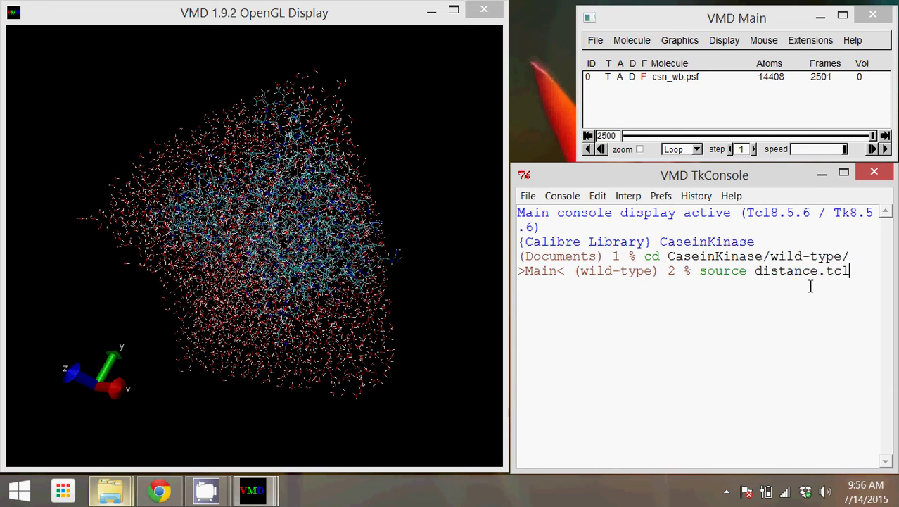
pyautogui.click(756, 271)
pyautogui.write('./')
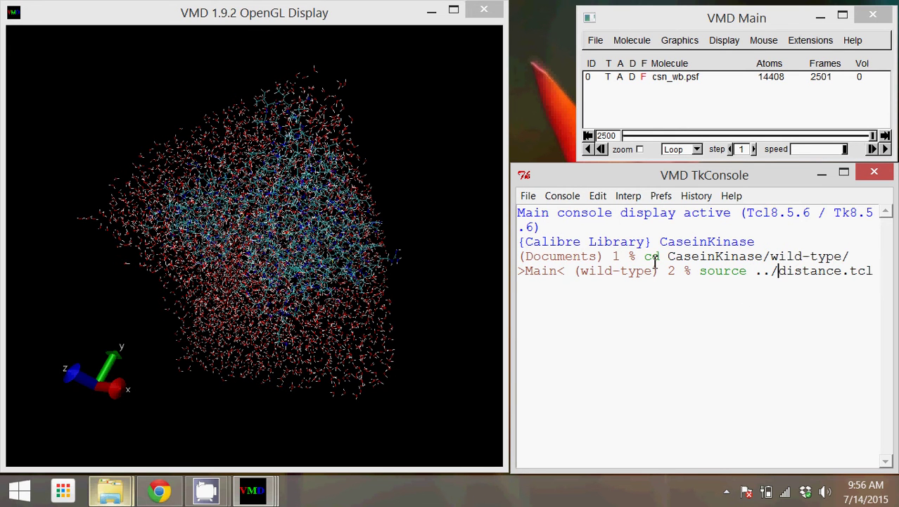
pyautogui.moveTo(646, 256); pyautogui.dragTo(774, 248)
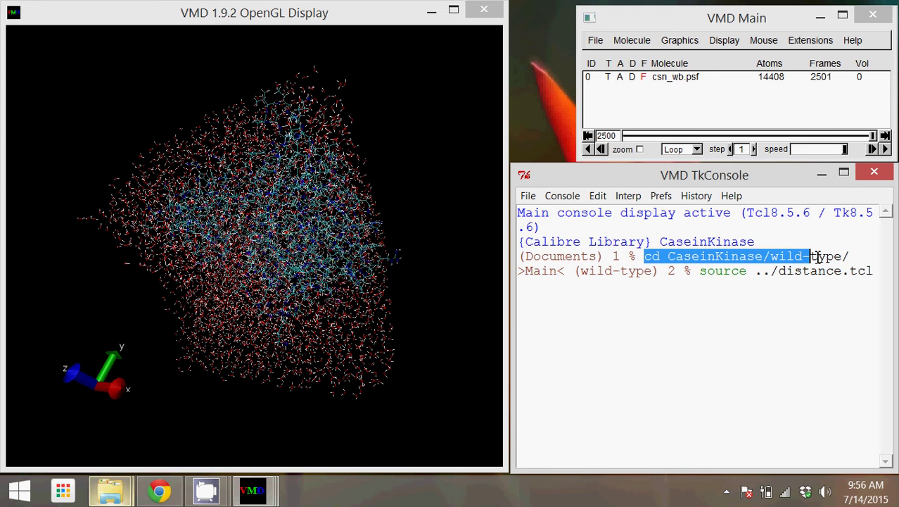
pyautogui.moveTo(816, 256); pyautogui.dragTo(850, 257)
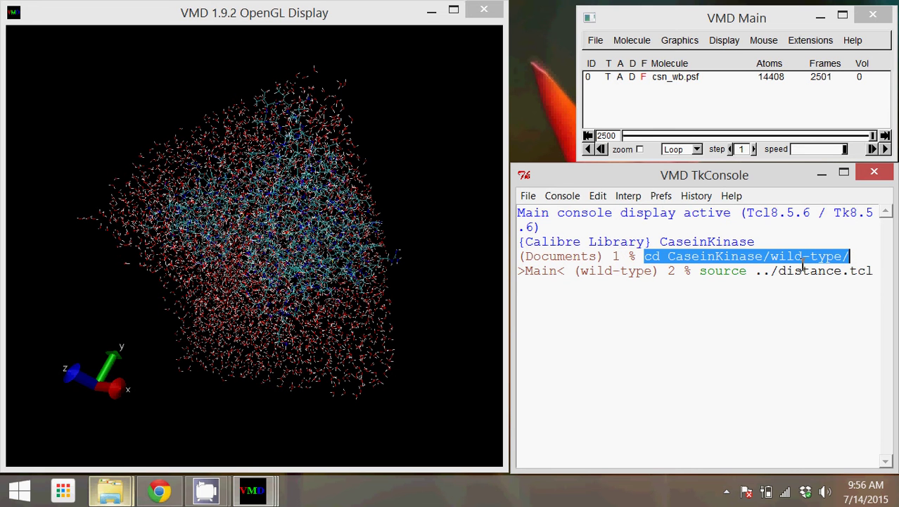
pyautogui.moveTo(668, 256); pyautogui.dragTo(779, 275)
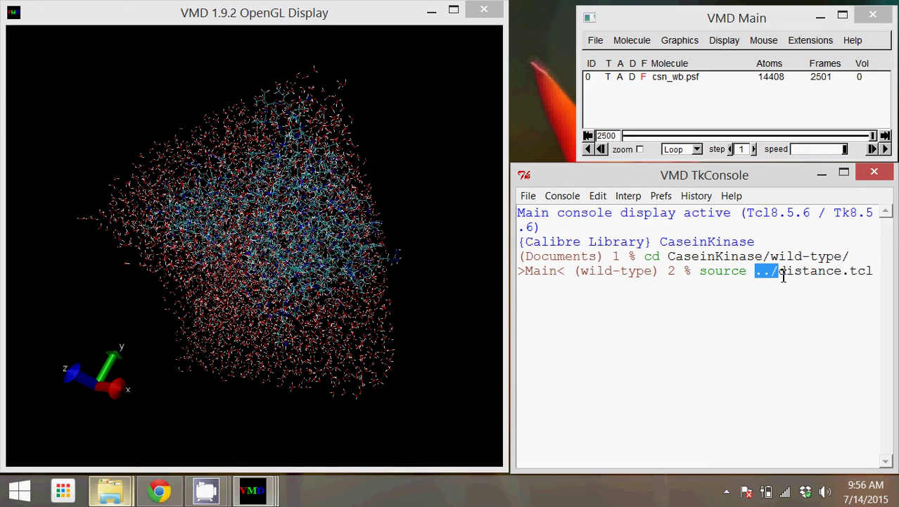
pyautogui.click(874, 274)
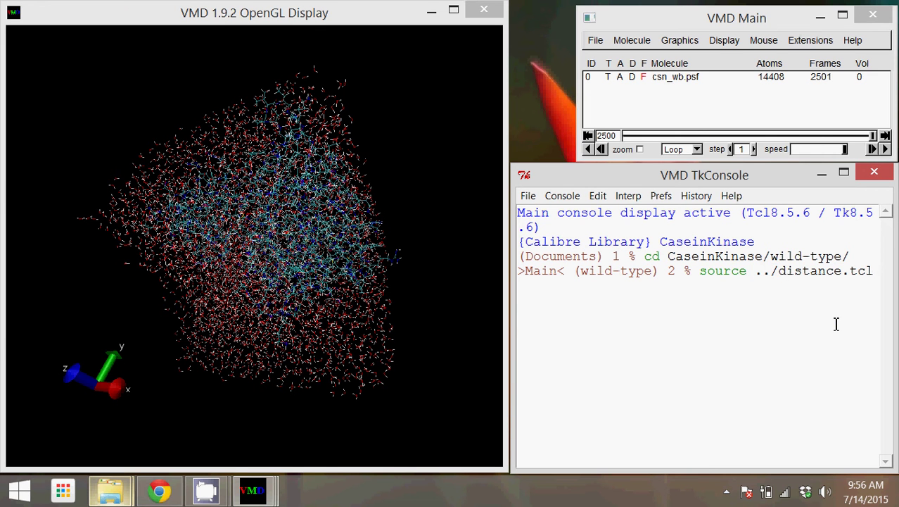
pyautogui.press('Return')
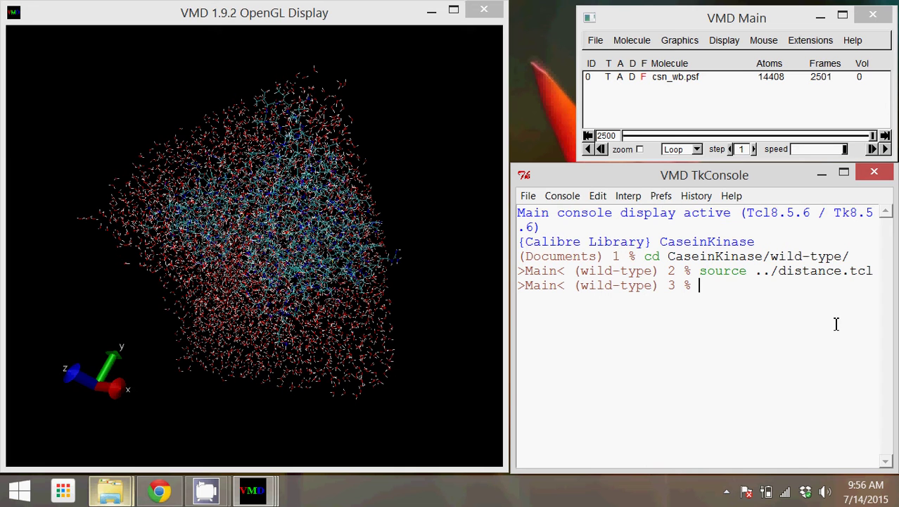
# Enter distance "resid 179" "resid 243" at the TkConsole prompt
pyautogui.write('distance "resid 179"')
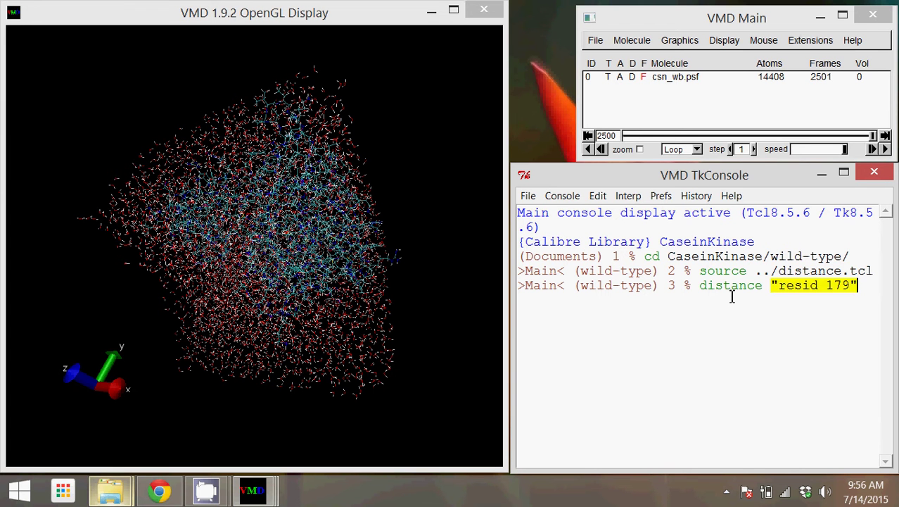
pyautogui.write(' "resid')
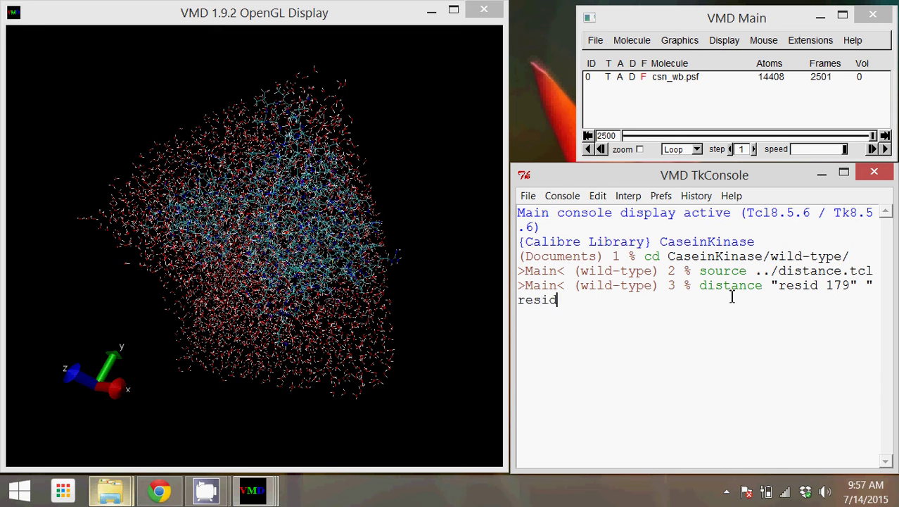
pyautogui.write(' 243')
pyautogui.write('"')
# Append 25, distance.csv and histogram.csv as the remaining distance command arguments
pyautogui.write('25')
pyautogui.write('distance')
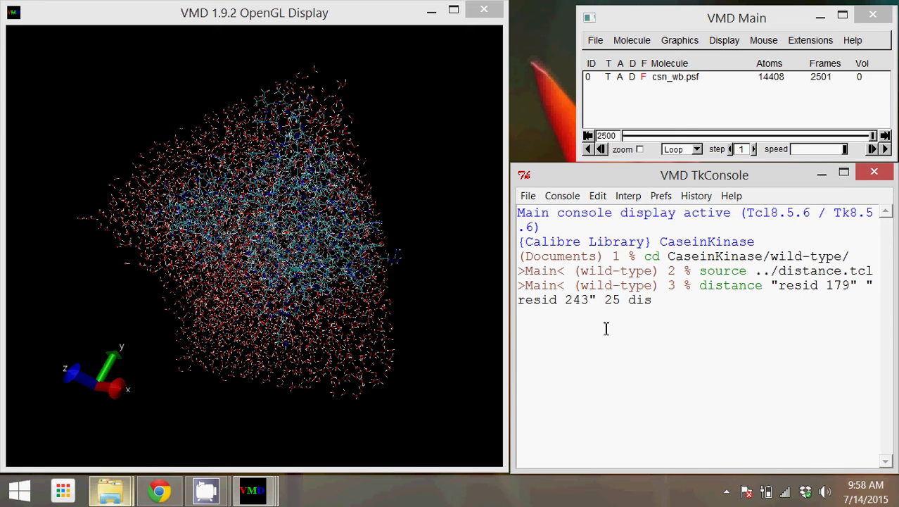
pyautogui.write('.csv')
pyautogui.write('histog')
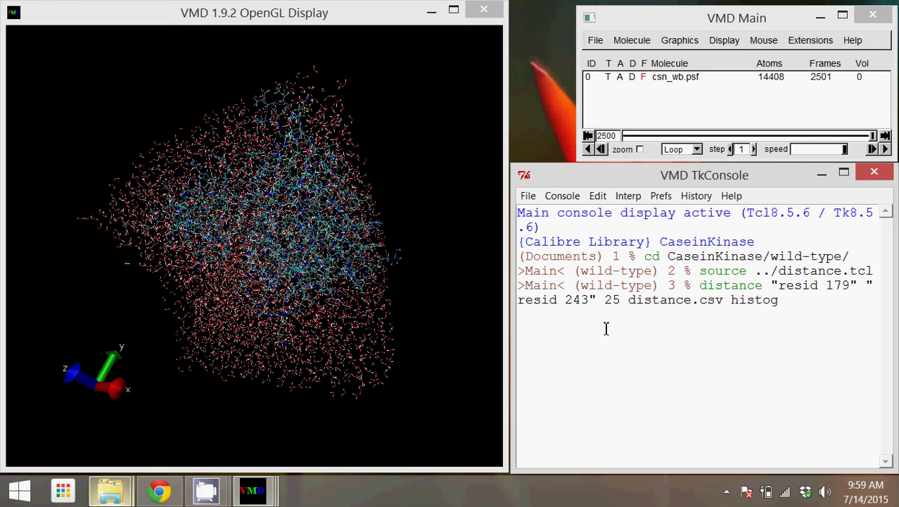
pyautogui.write('ram.csv')
# Execute the distance command across all 2501 trajectory frames
pyautogui.press('Return')
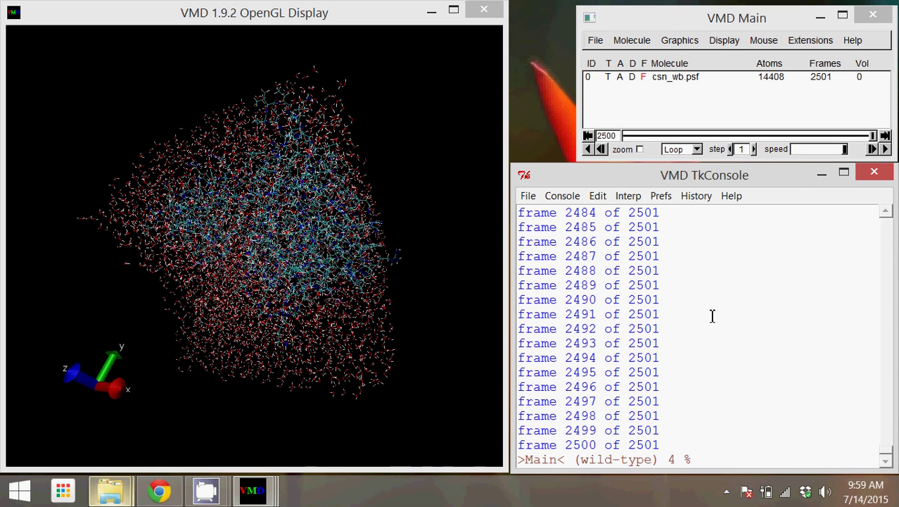
# Open the wild-type folder in Explorer and select the new distance.csv output file
pyautogui.moveTo(110, 489)
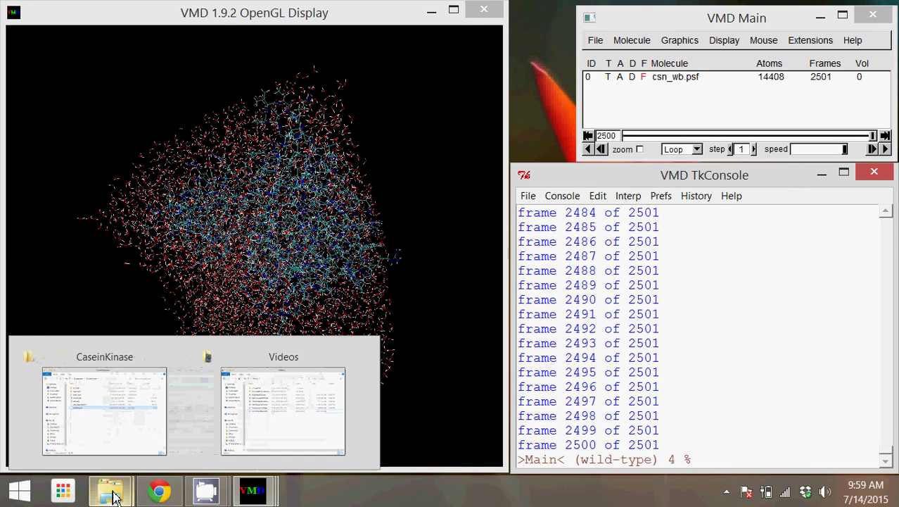
pyautogui.click(129, 440)
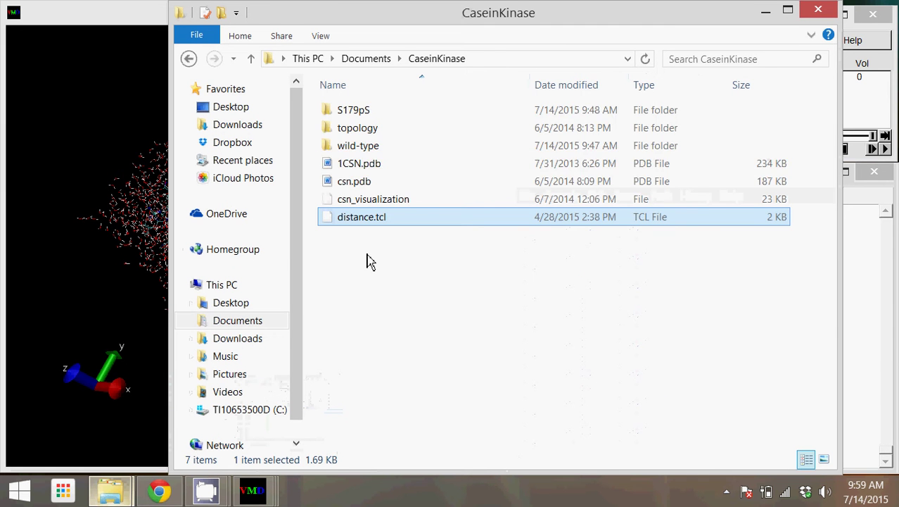
pyautogui.doubleClick(354, 146)
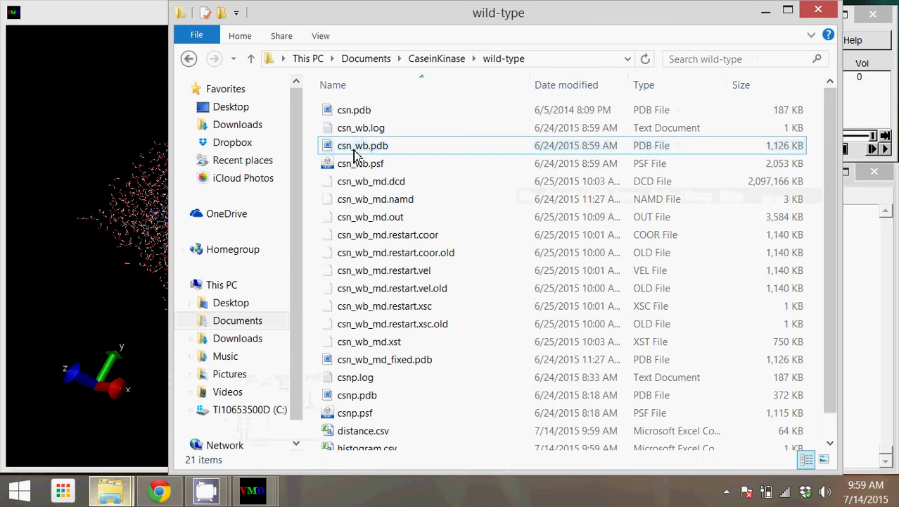
pyautogui.moveTo(835, 201); pyautogui.dragTo(835, 274)
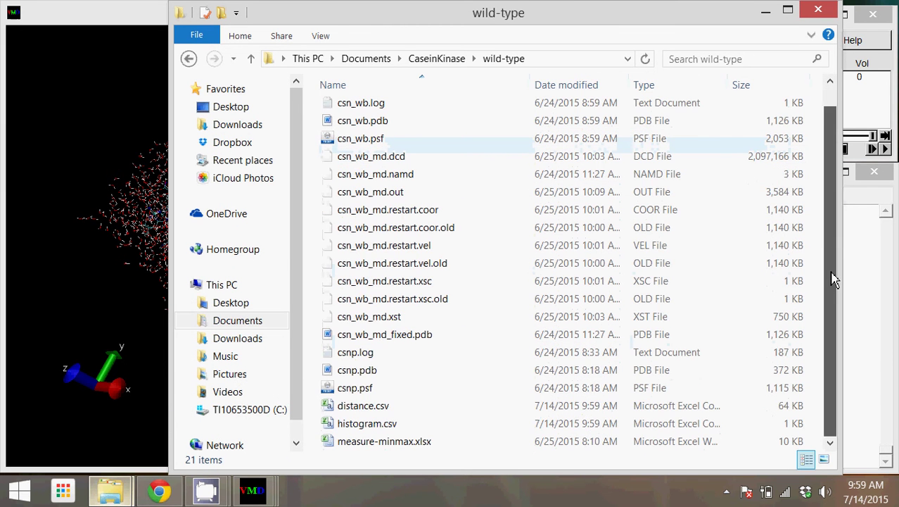
pyautogui.click(382, 411)
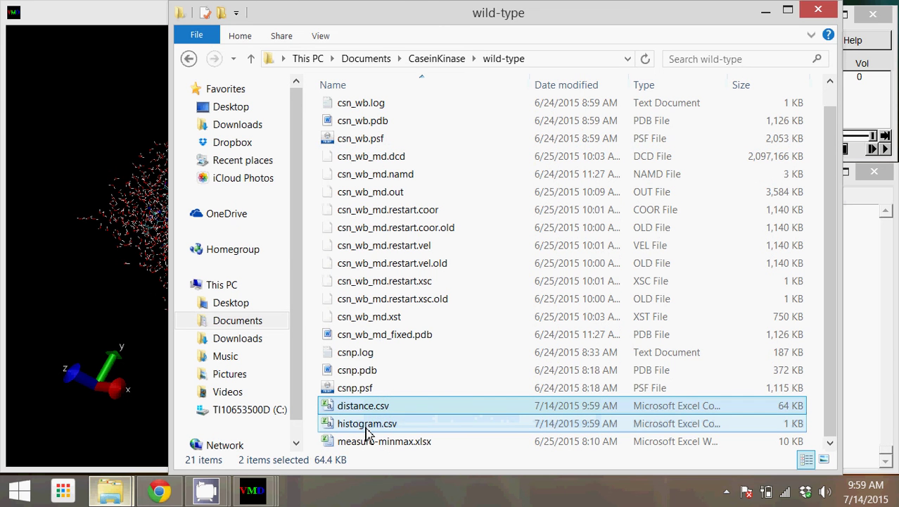
pyautogui.click(422, 372)
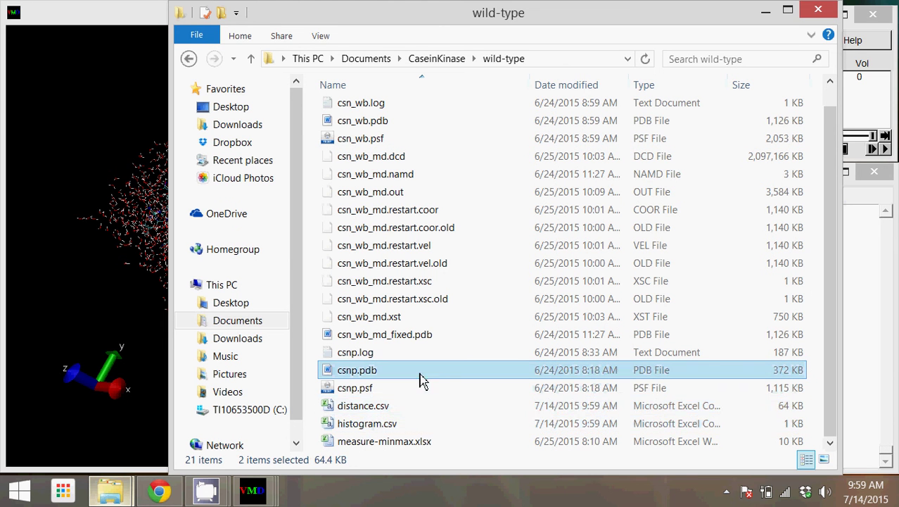
# Open distance.csv in Excel with both the application and workbook windows maximized
pyautogui.click(373, 411)
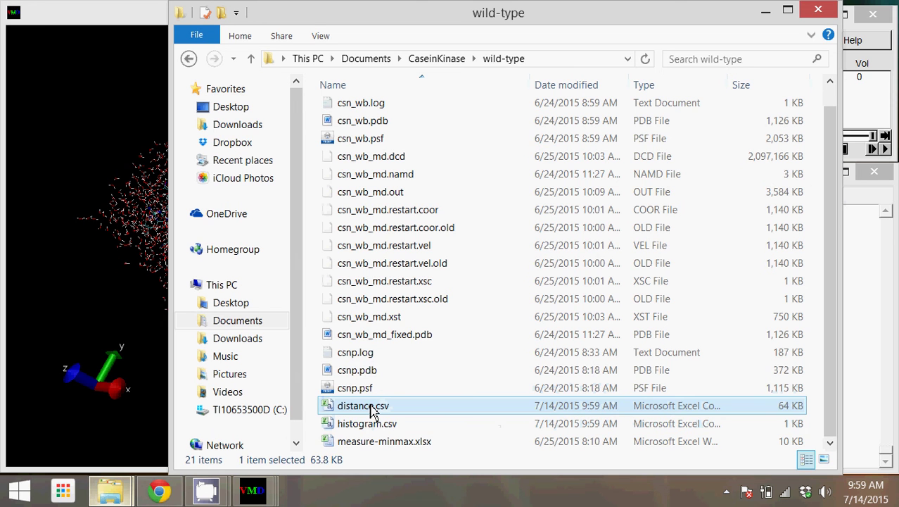
pyautogui.doubleClick(373, 411)
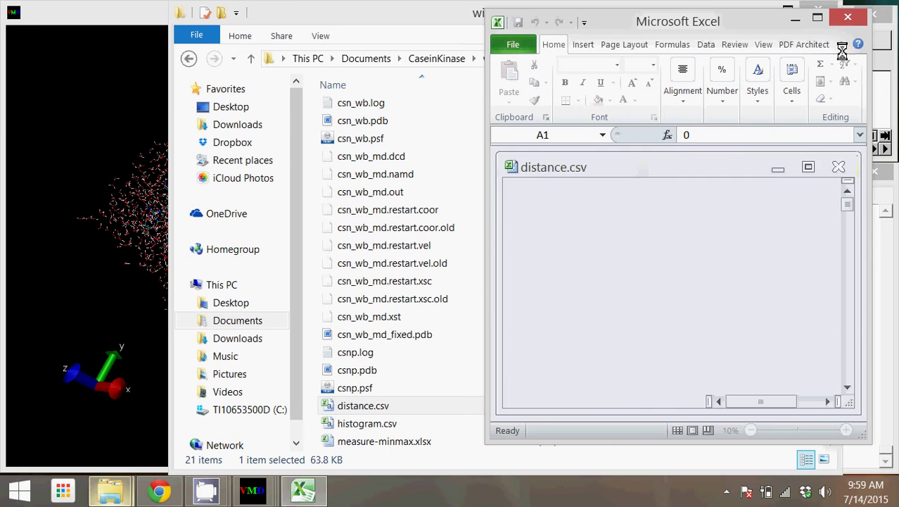
pyautogui.click(817, 18)
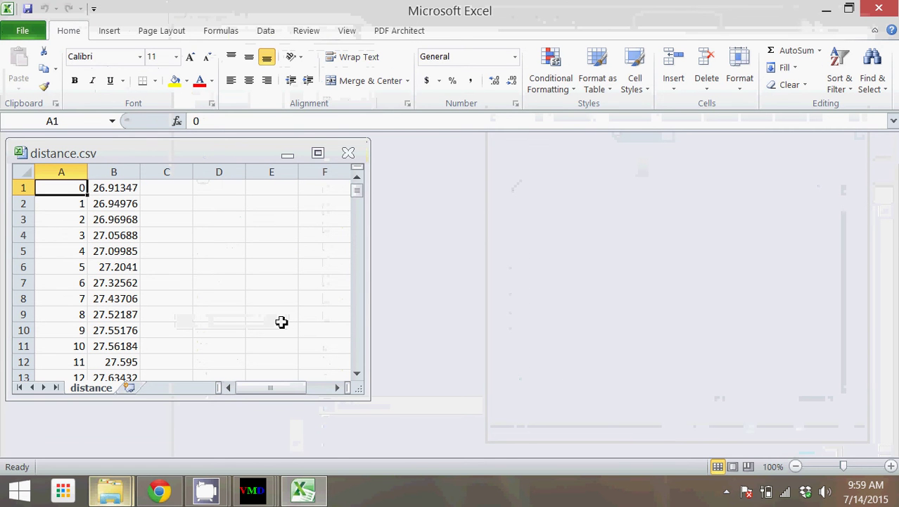
pyautogui.click(317, 153)
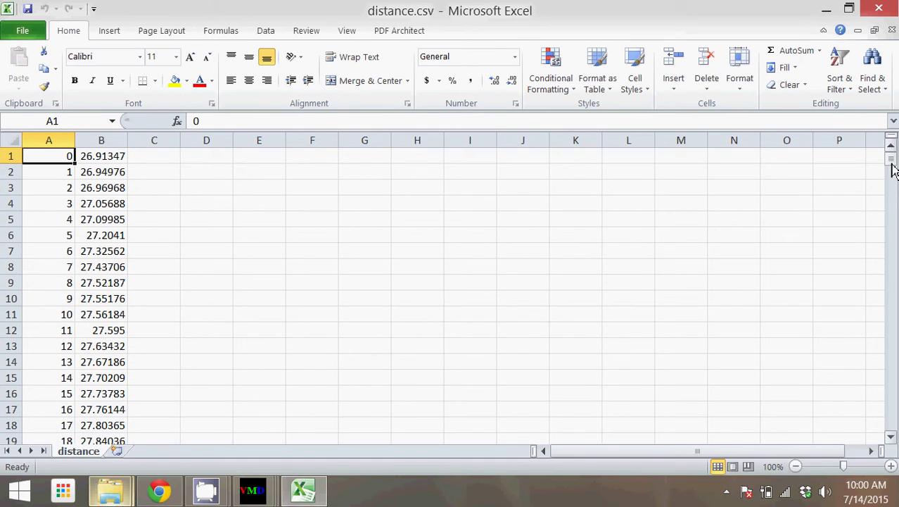
# Select columns A and B holding the frame numbers and distance values
pyautogui.moveTo(892, 169); pyautogui.dragTo(892, 435)
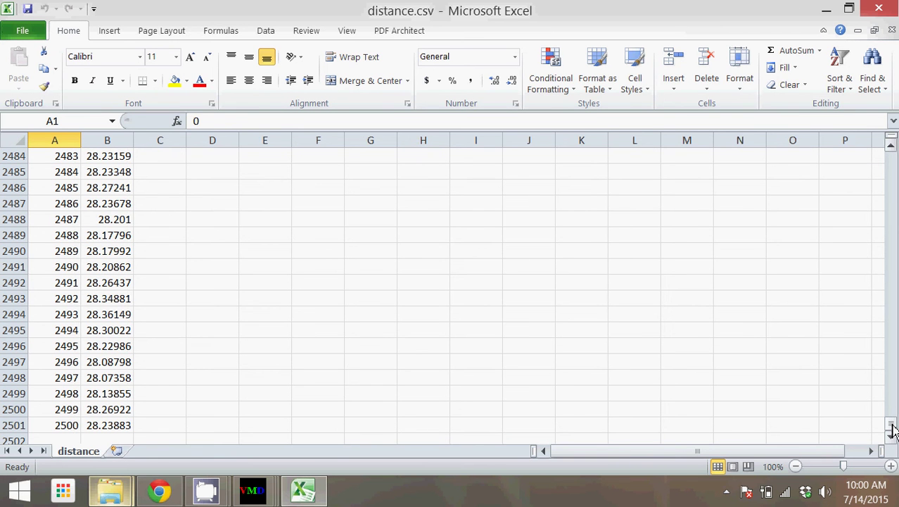
pyautogui.moveTo(892, 430); pyautogui.dragTo(893, 148)
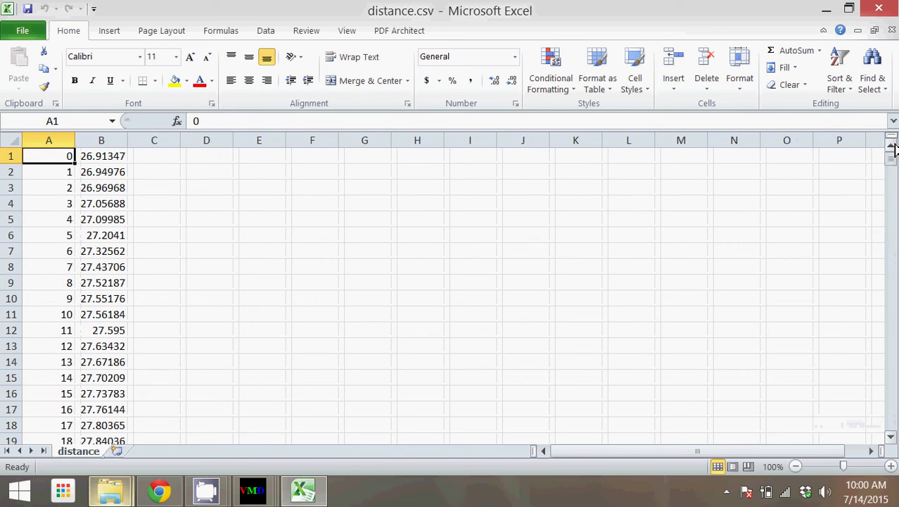
pyautogui.click(104, 140)
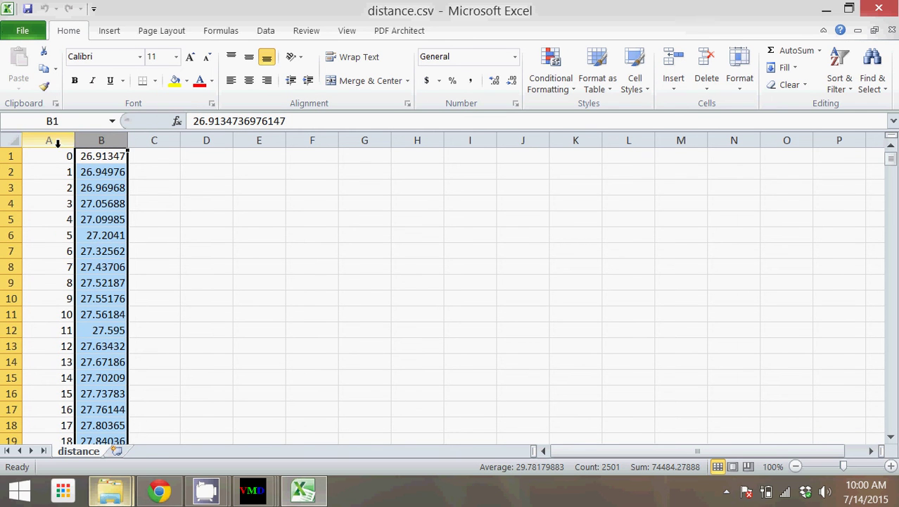
pyautogui.moveTo(60, 140); pyautogui.dragTo(84, 143)
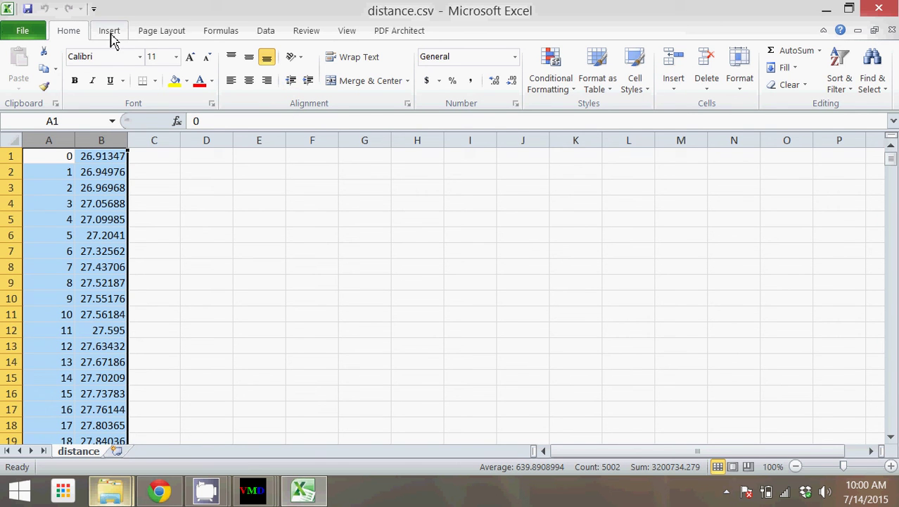
pyautogui.scroll(-1, 252, 68)
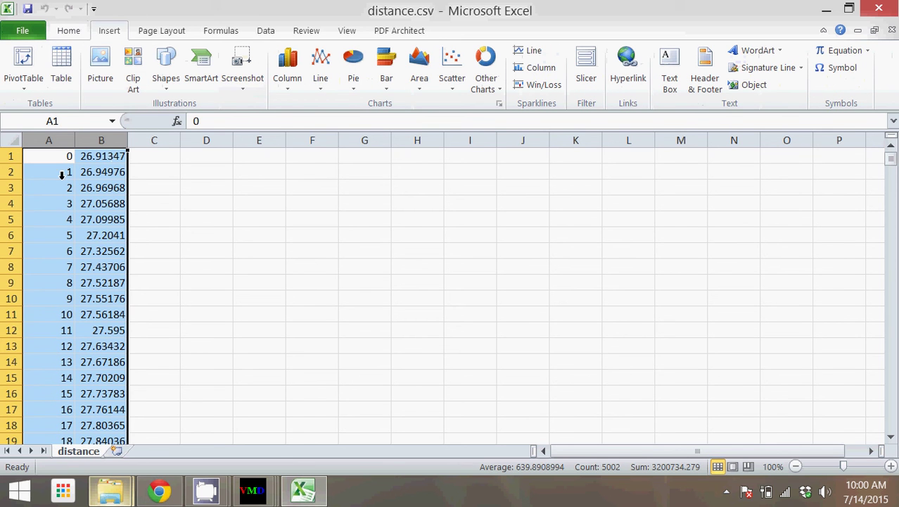
# Add a Scatter with Smooth Lines chart of distance vs step, then open Format Axis for its vertical axis
pyautogui.click(456, 90)
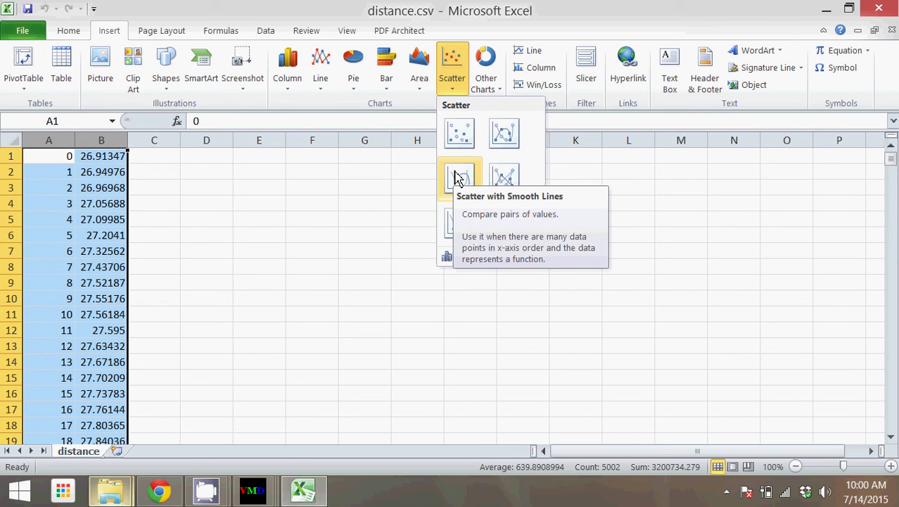
pyautogui.click(456, 178)
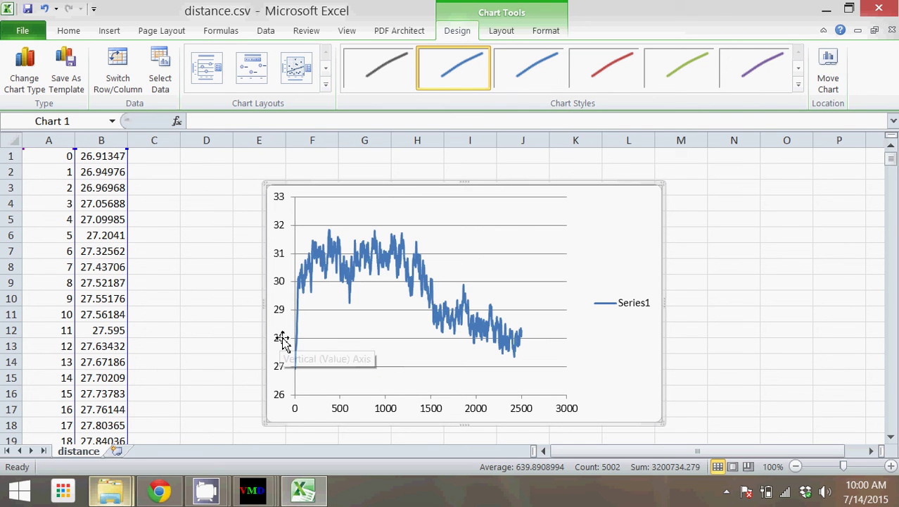
pyautogui.click(282, 340)
pyautogui.rightClick(285, 344)
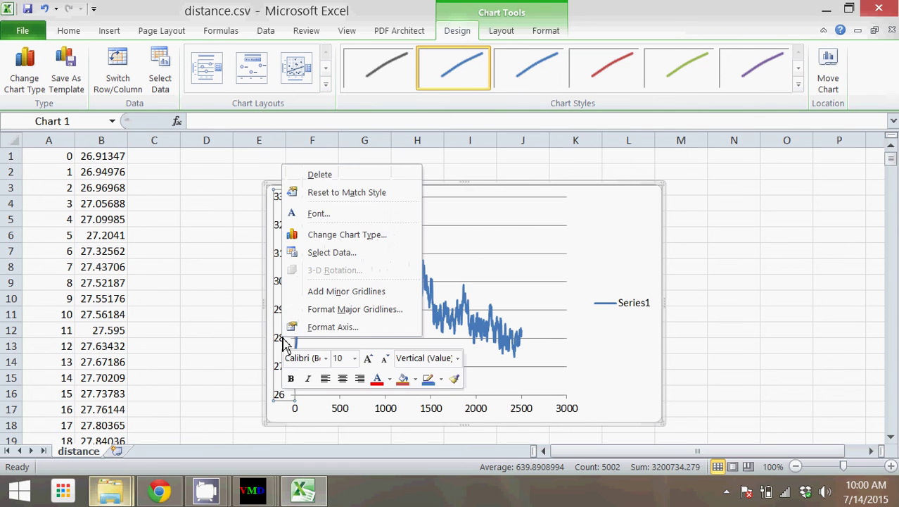
pyautogui.click(314, 327)
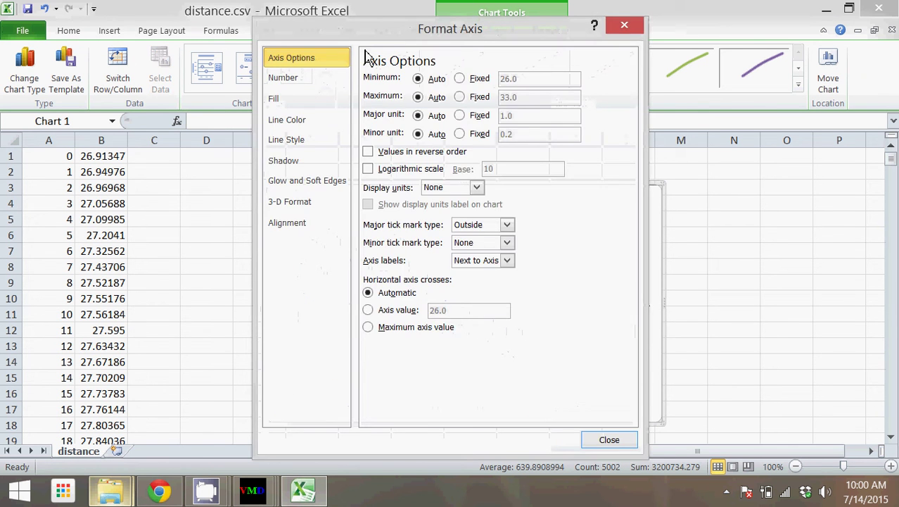
# Fix the distance chart's vertical axis at minimum 10 and maximum 50, then close Format Axis
pyautogui.moveTo(357, 44); pyautogui.dragTo(537, 48)
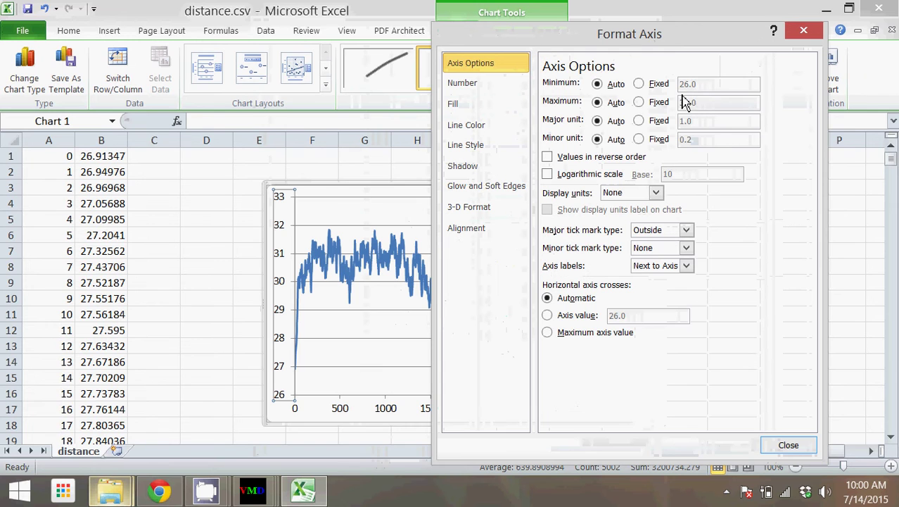
pyautogui.click(658, 86)
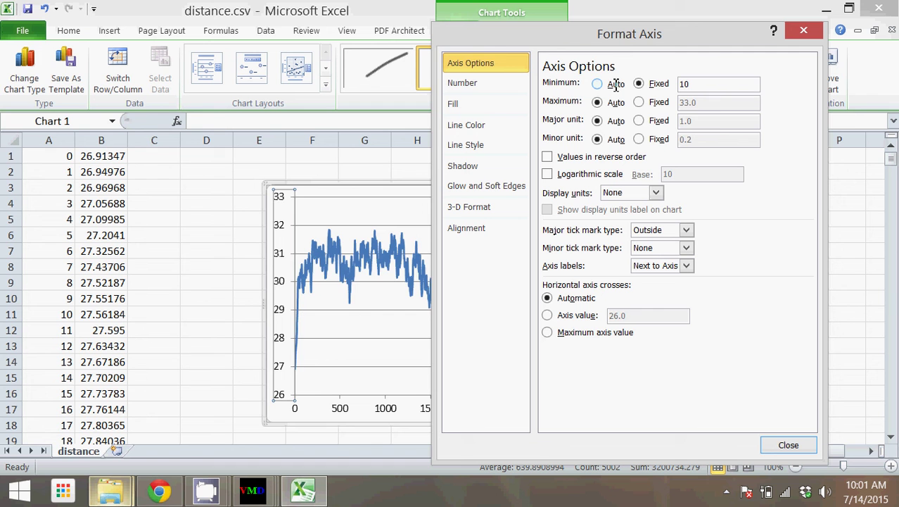
pyautogui.click(660, 104)
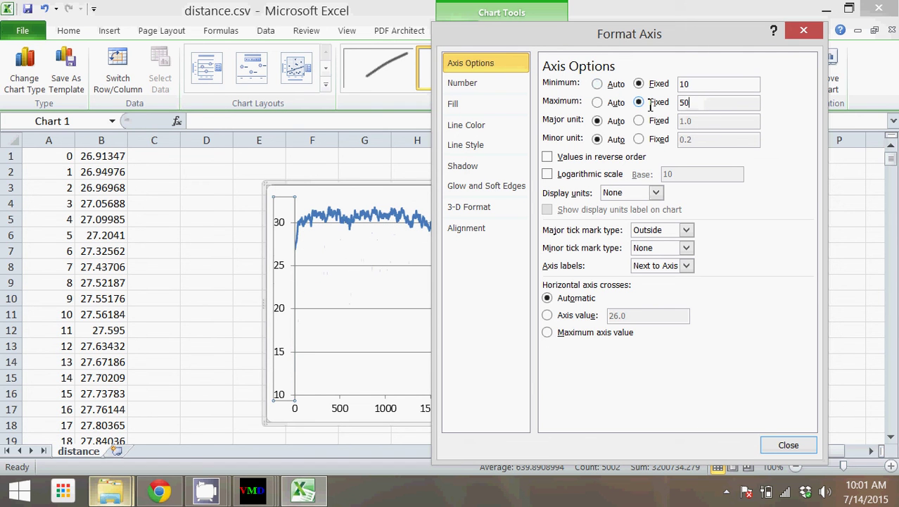
pyautogui.click(788, 444)
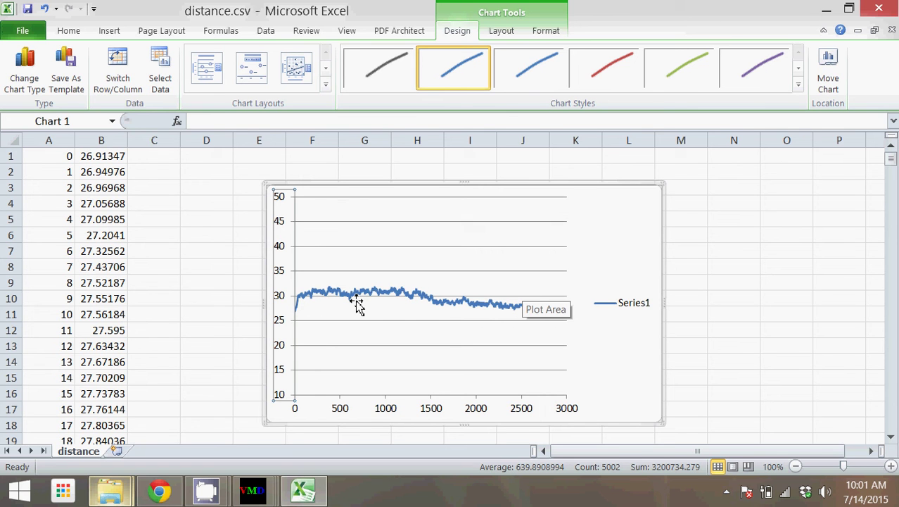
pyautogui.moveTo(356, 302)
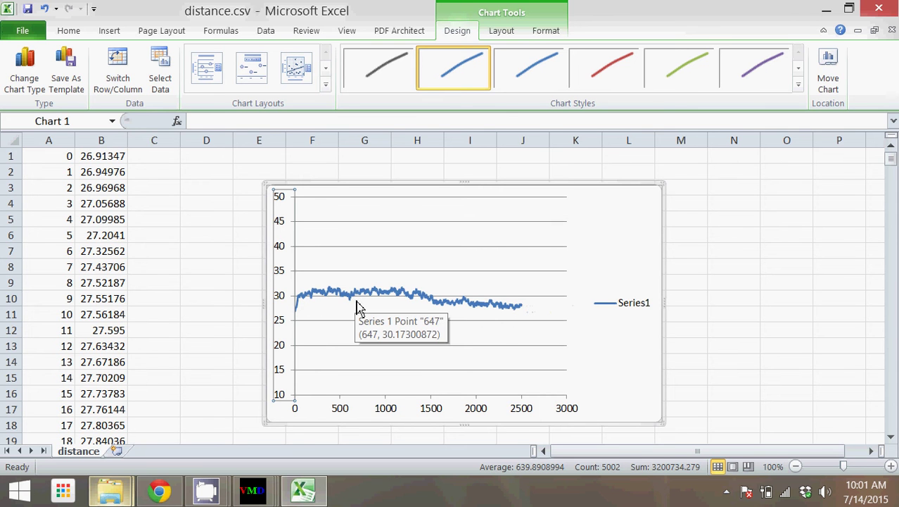
# Open histogram.csv from the wild-type folder window
pyautogui.moveTo(119, 495)
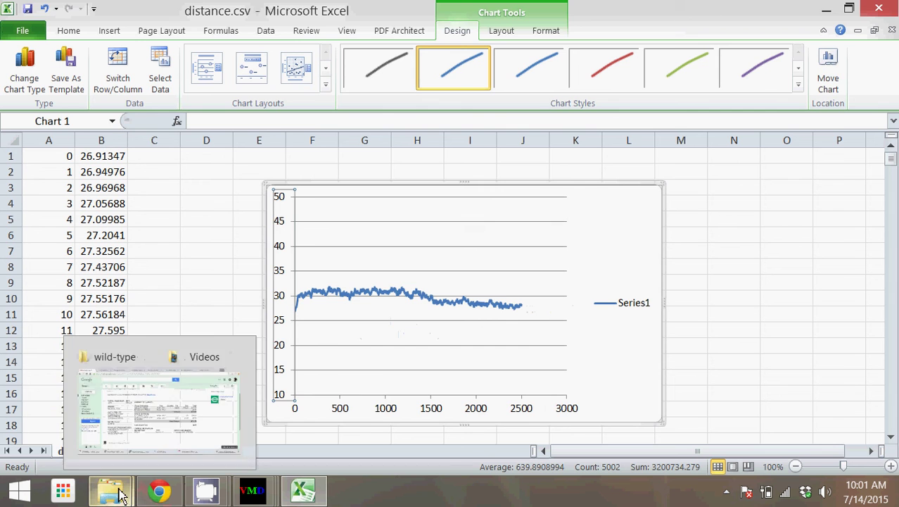
pyautogui.click(124, 427)
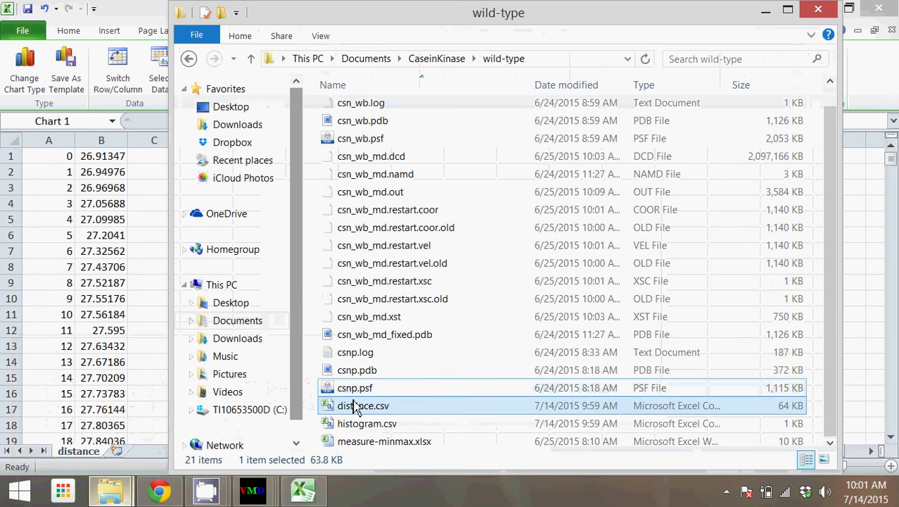
pyautogui.doubleClick(358, 423)
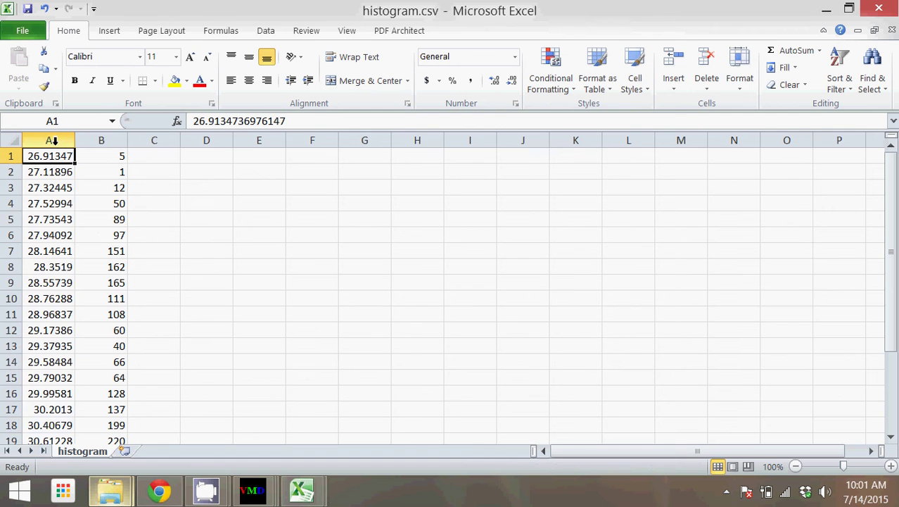
# Select columns A:B, try inserting a column chart, then delete that chart
pyautogui.click(54, 140)
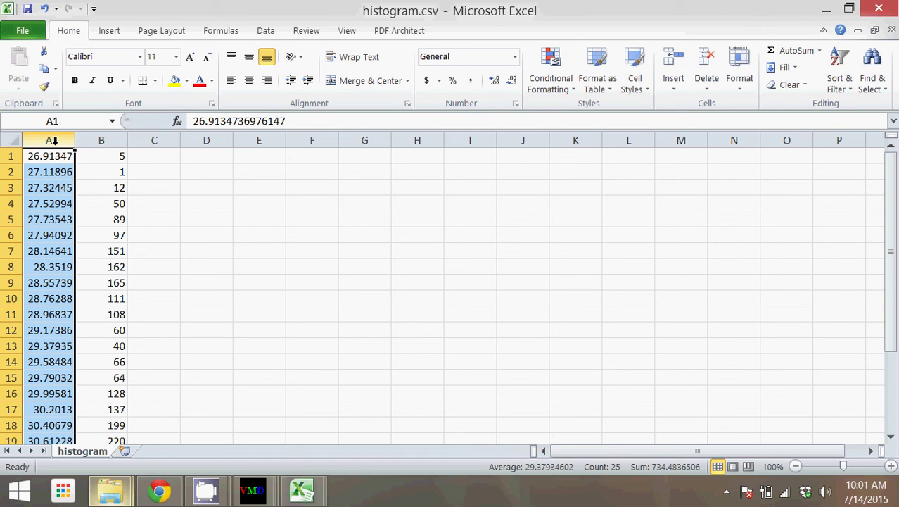
pyautogui.click(97, 141)
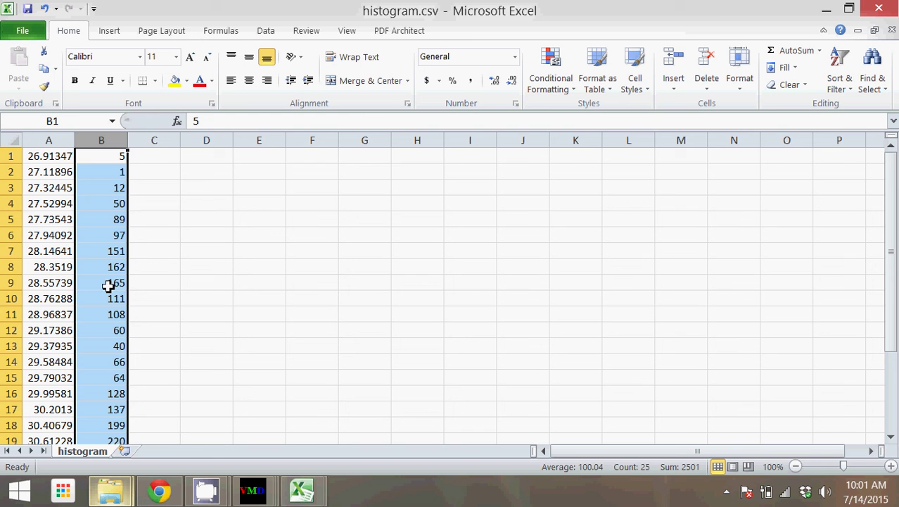
pyautogui.moveTo(50, 141); pyautogui.dragTo(93, 143)
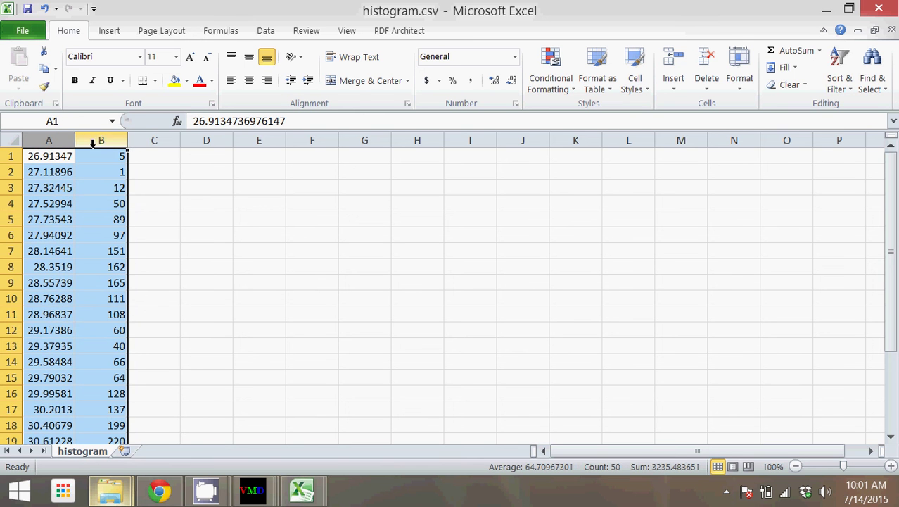
pyautogui.click(109, 32)
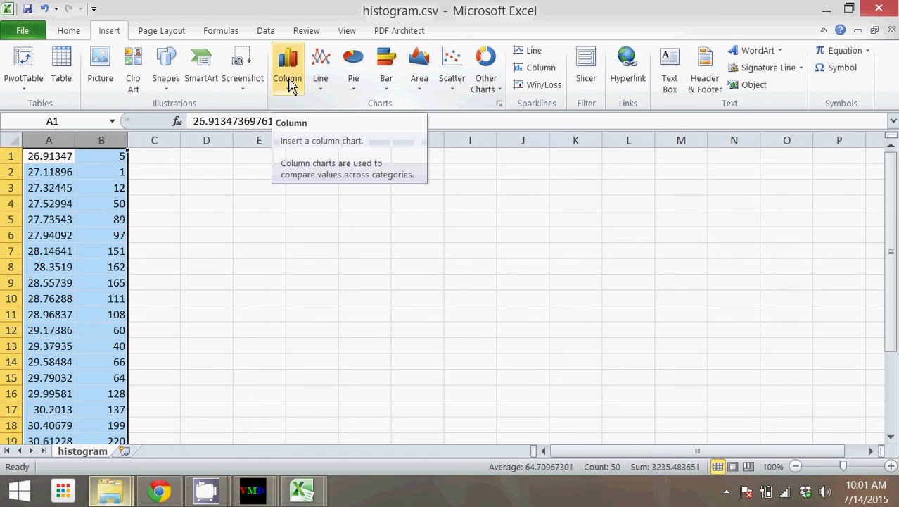
pyautogui.click(290, 83)
pyautogui.click(297, 132)
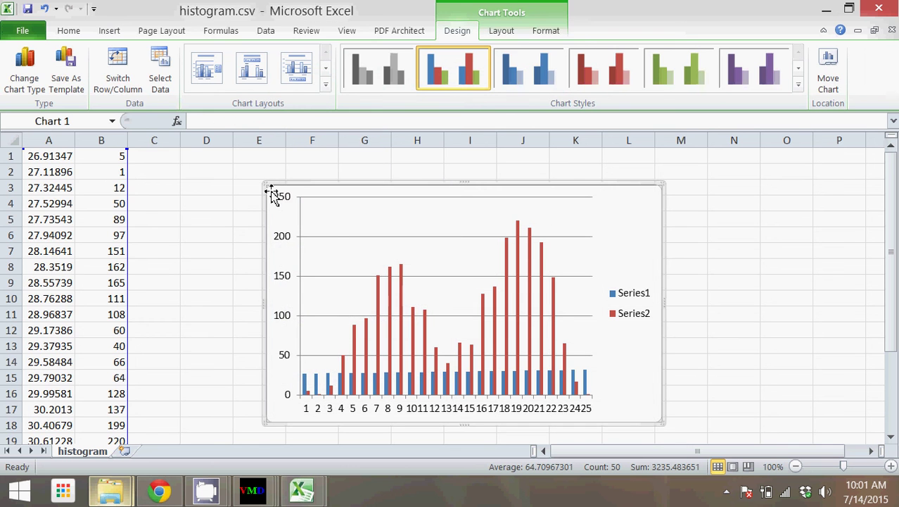
pyautogui.press('Delete')
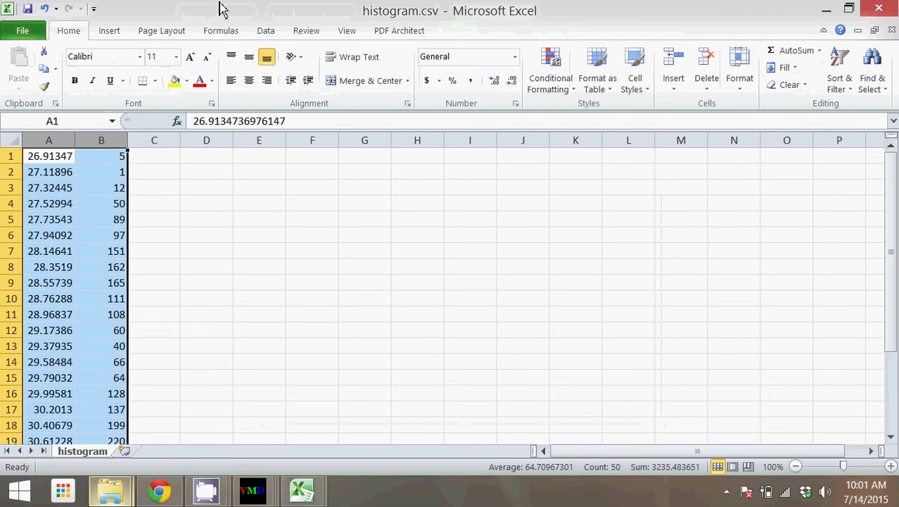
# Plot the histogram data as a smooth-line scatter chart, move it left, then switch to distance.csv
pyautogui.click(113, 35)
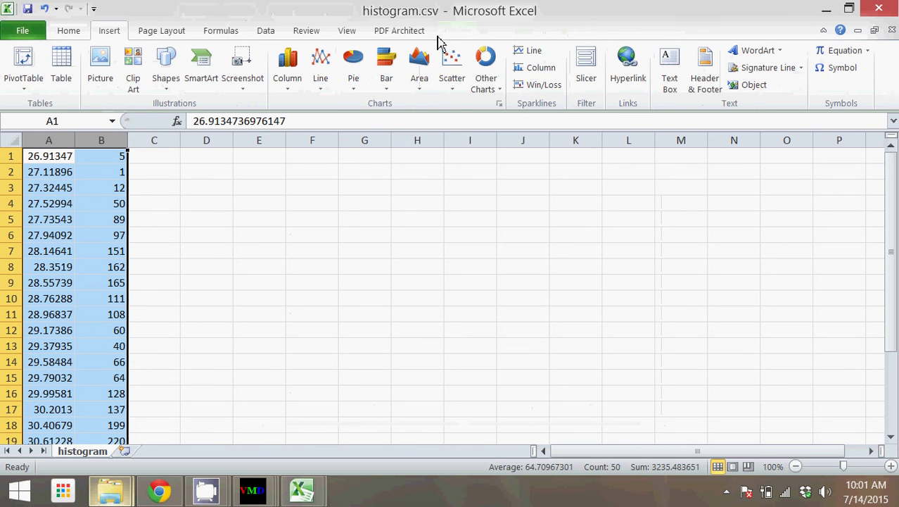
pyautogui.click(460, 94)
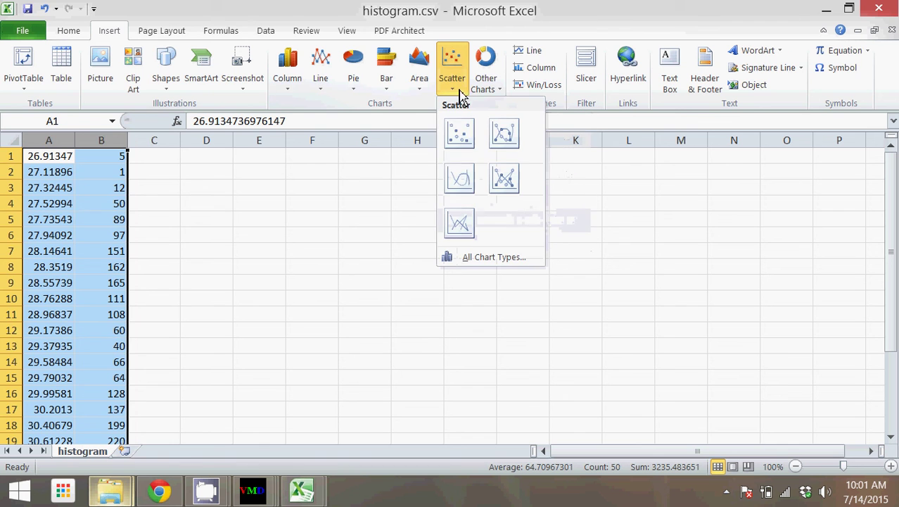
pyautogui.click(460, 182)
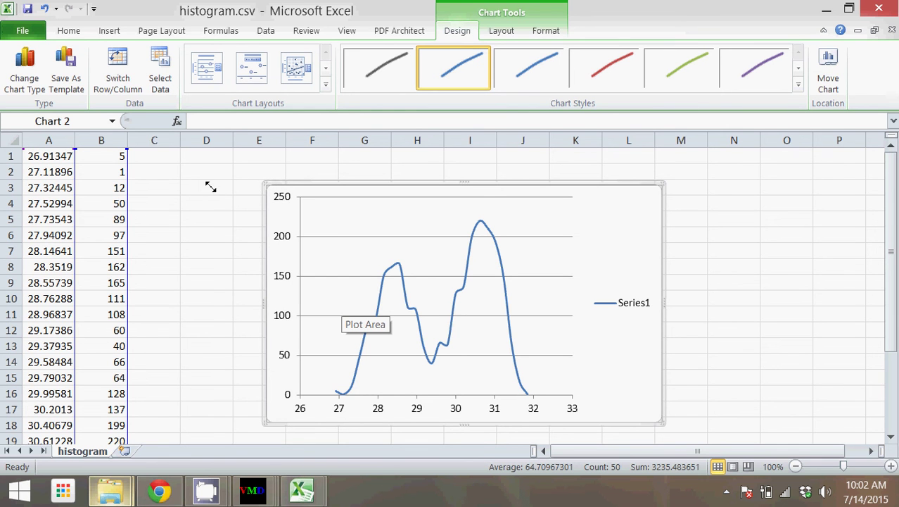
pyautogui.moveTo(350, 225); pyautogui.dragTo(265, 220)
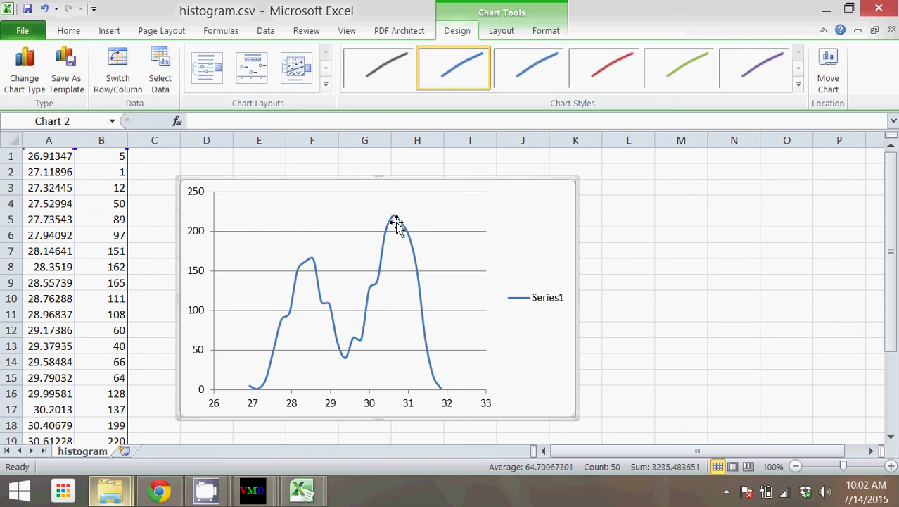
pyautogui.moveTo(317, 498)
pyautogui.click(275, 449)
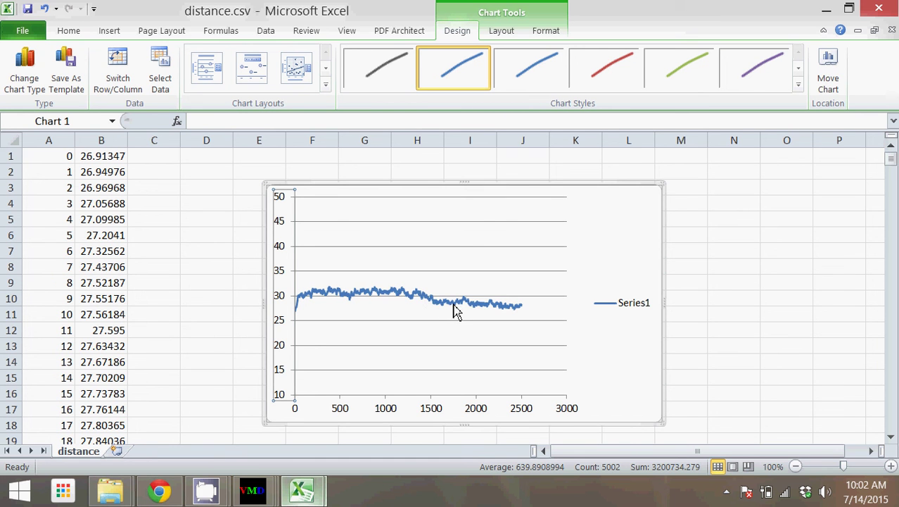
# Bring the histogram.csv workbook back to the front from the Excel taskbar previews
pyautogui.moveTo(497, 312)
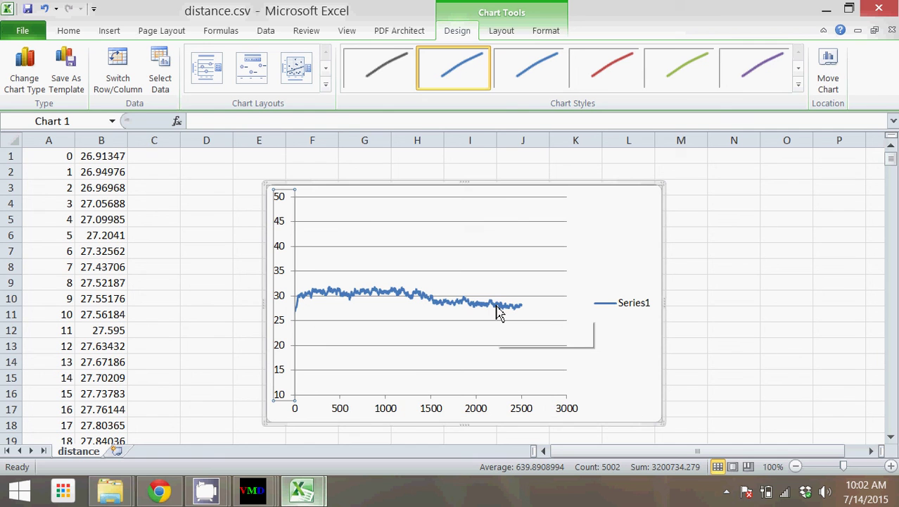
pyautogui.moveTo(301, 492)
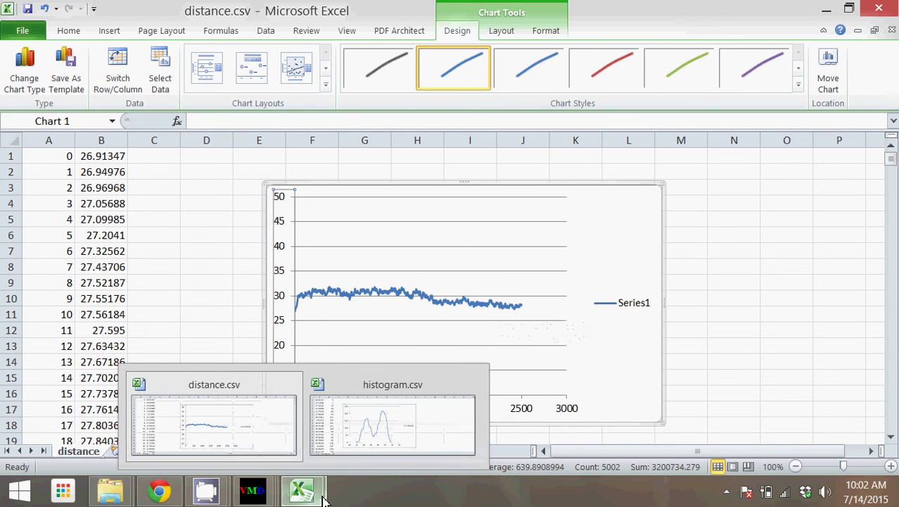
pyautogui.click(352, 442)
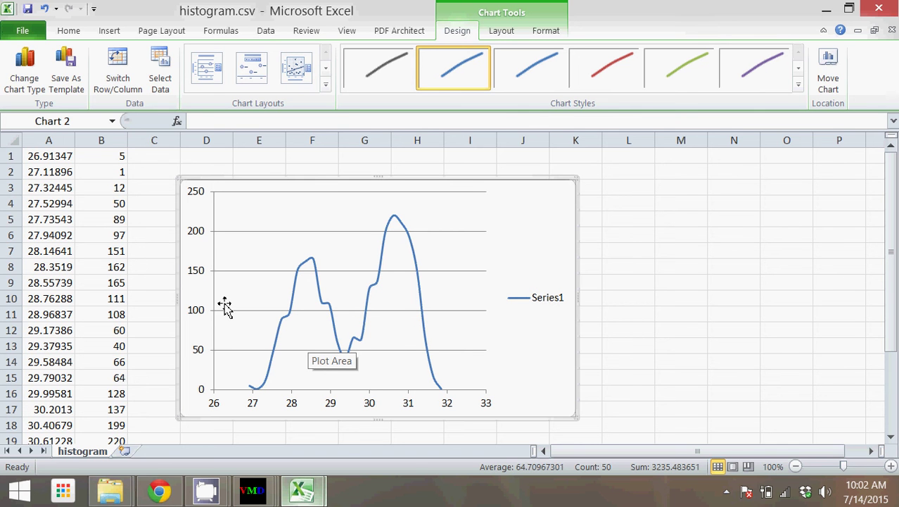
pyautogui.moveTo(301, 492)
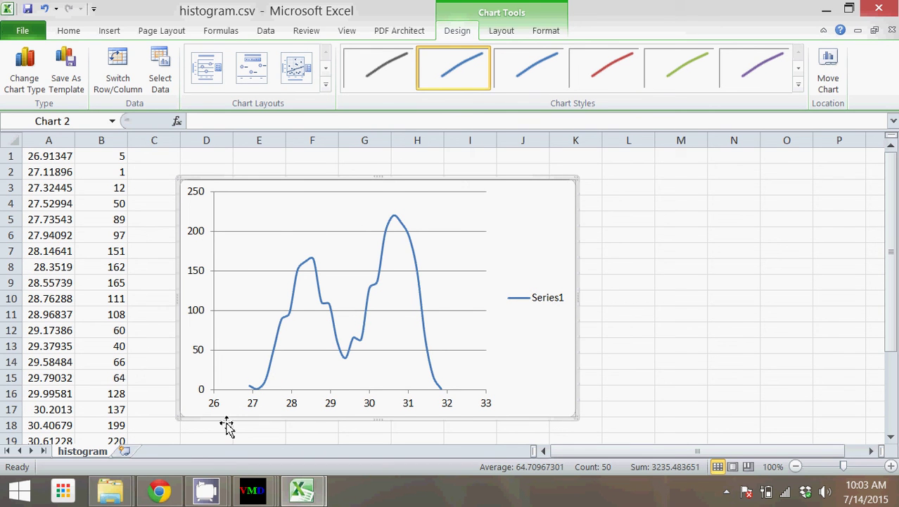
pyautogui.moveTo(275, 496)
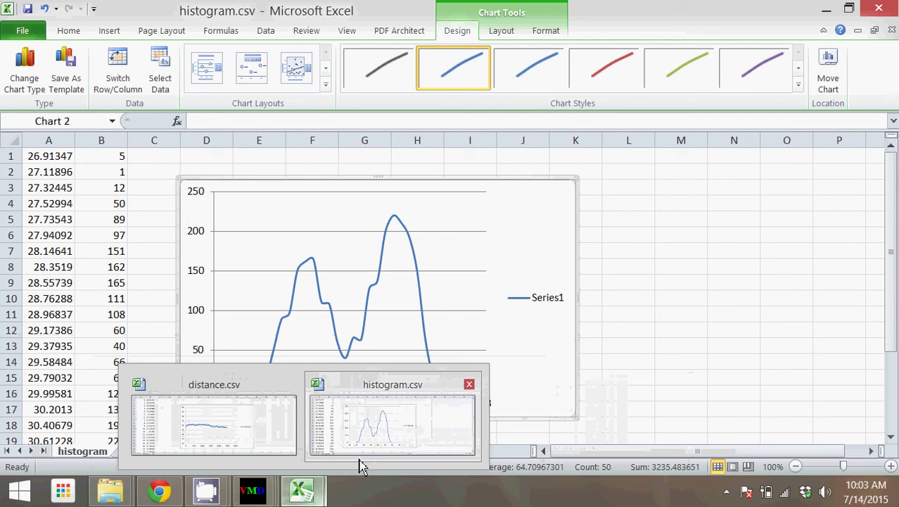
pyautogui.click(145, 317)
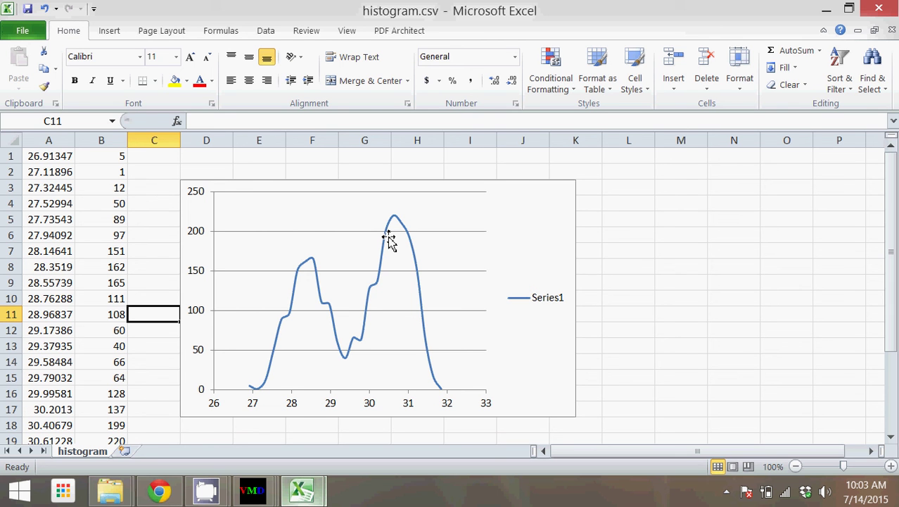
pyautogui.moveTo(389, 239)
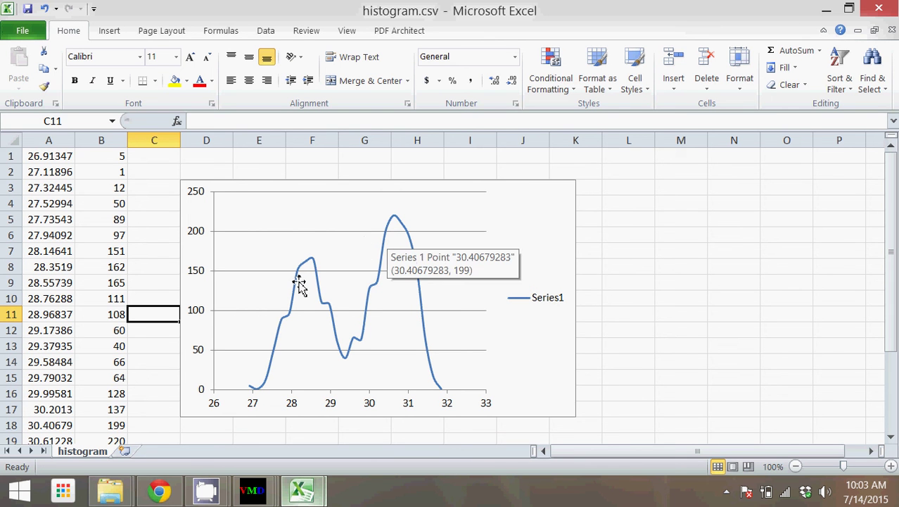
pyautogui.moveTo(299, 285)
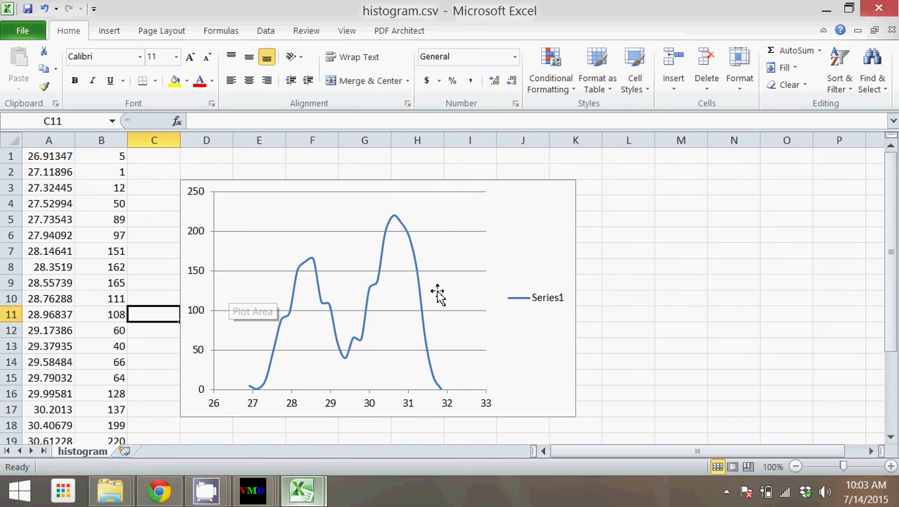
pyautogui.moveTo(341, 336)
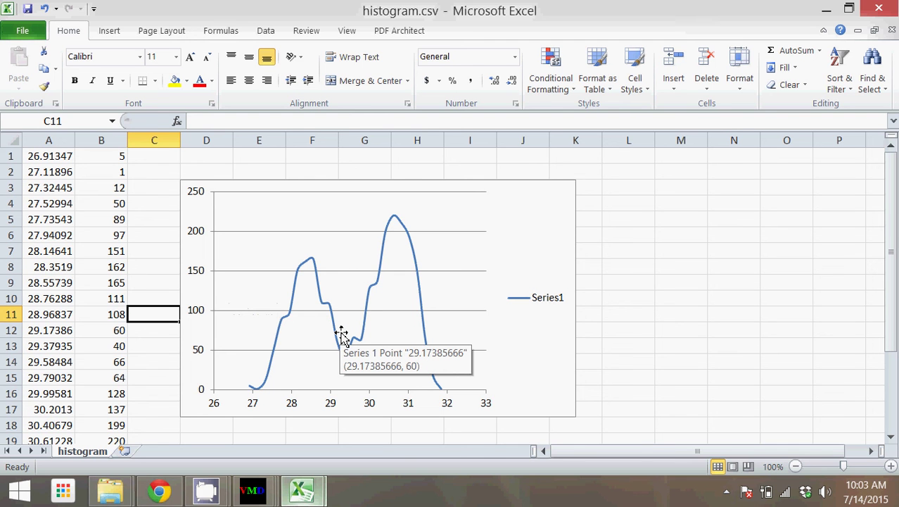